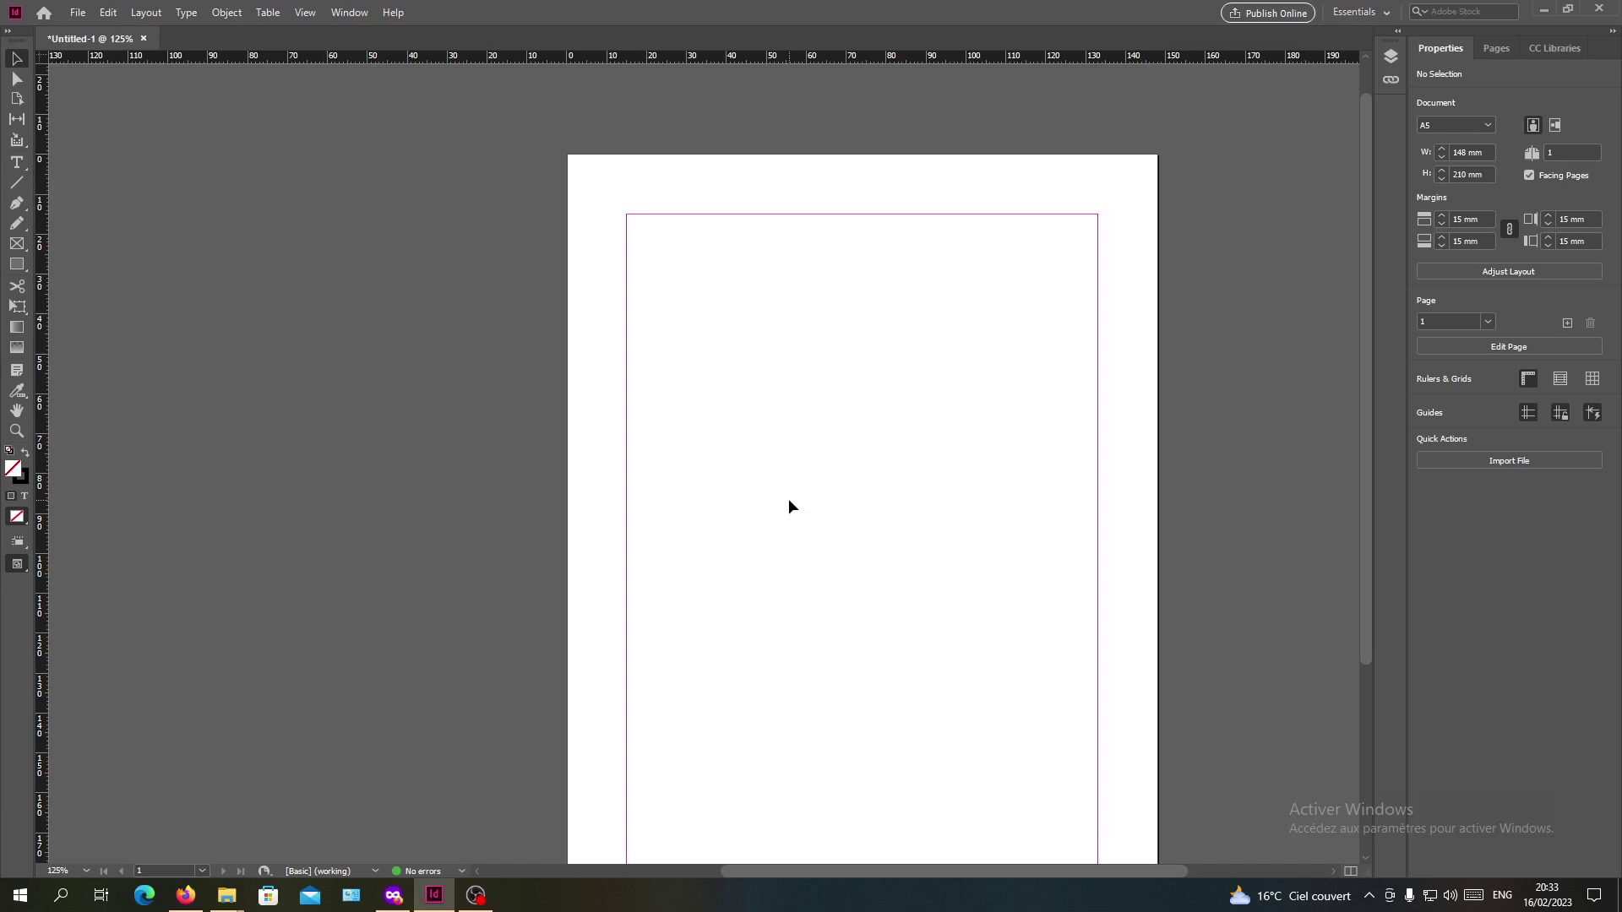
- Draw a square with the Rectangle Tool and fill it yellow
left_click(15, 161)
left_click(13, 266)
left_click_drag(708, 374, 817, 483)
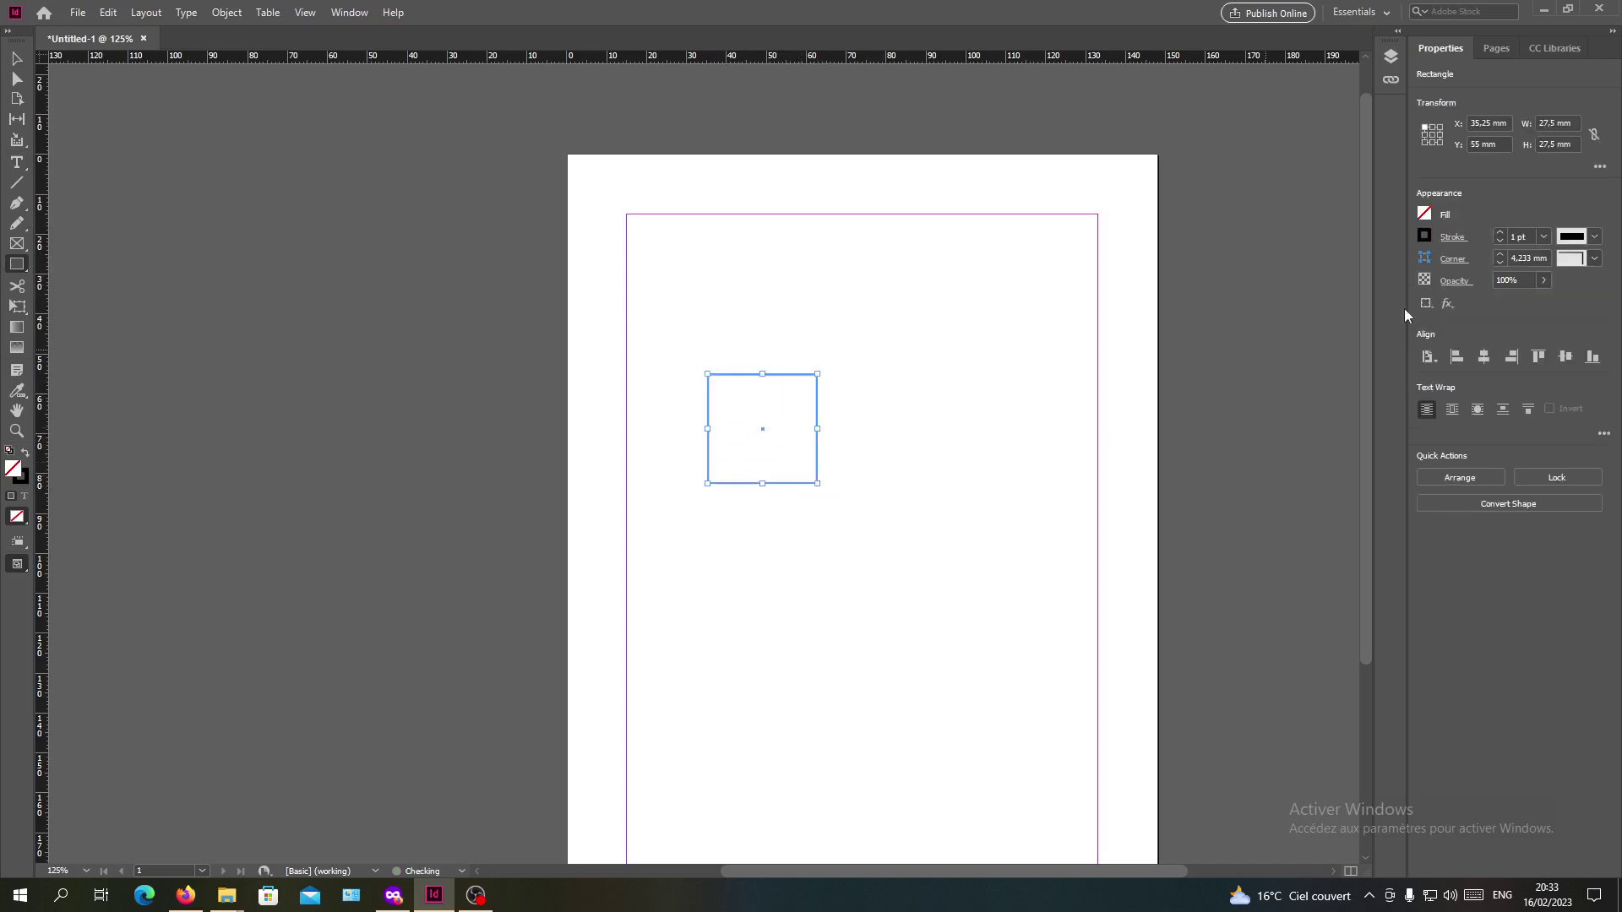
left_click(1425, 214)
left_click(1253, 435)
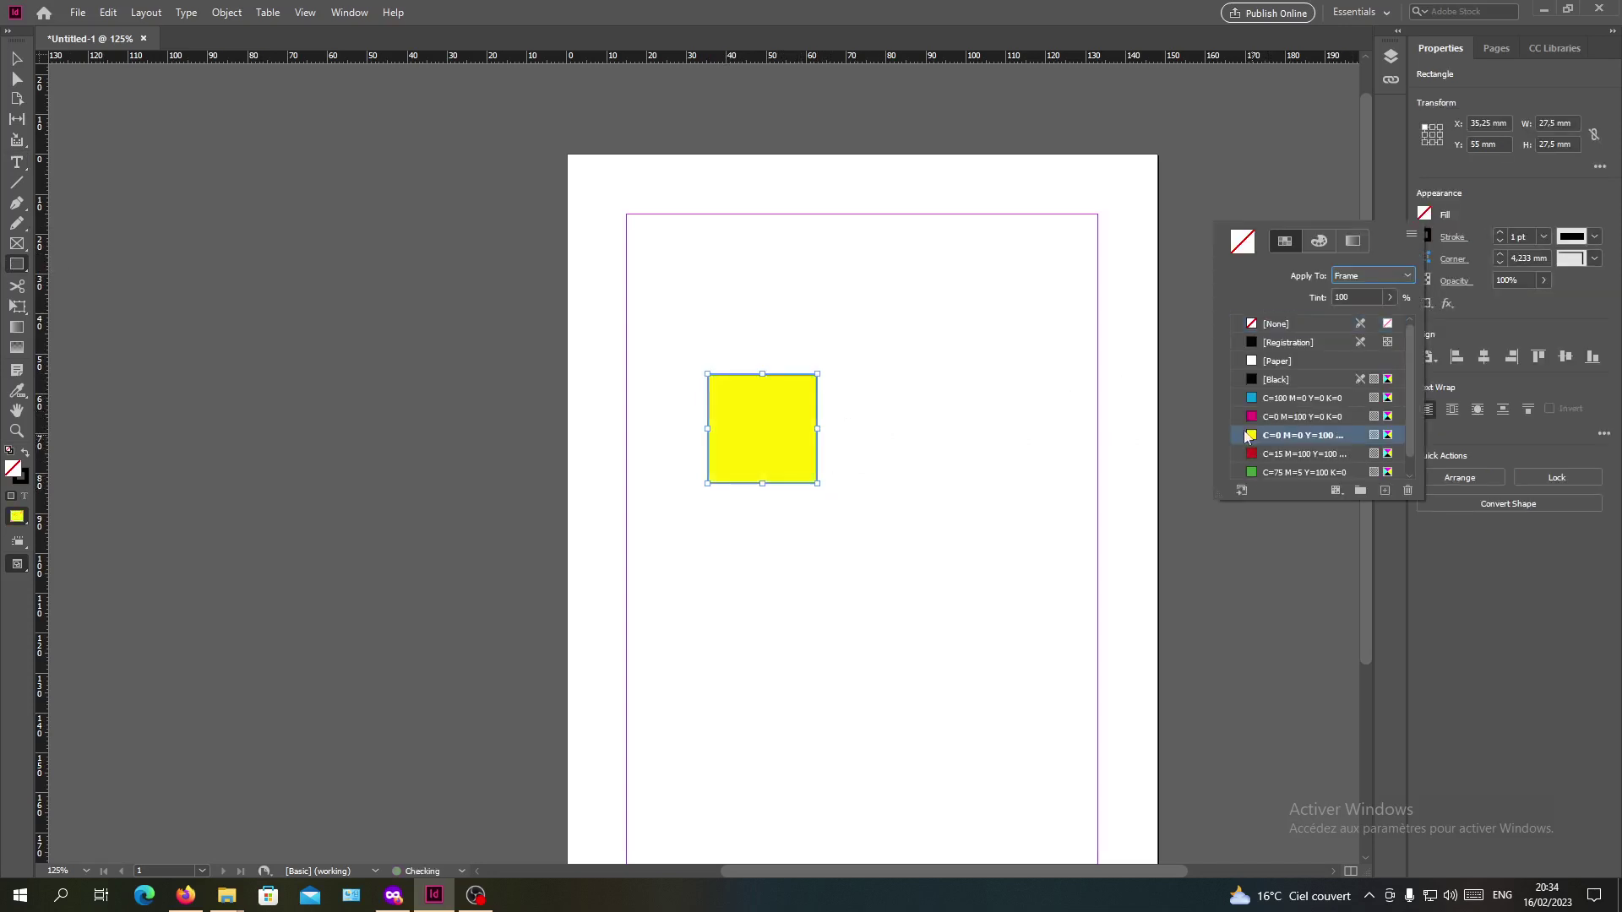
left_click(14, 269)
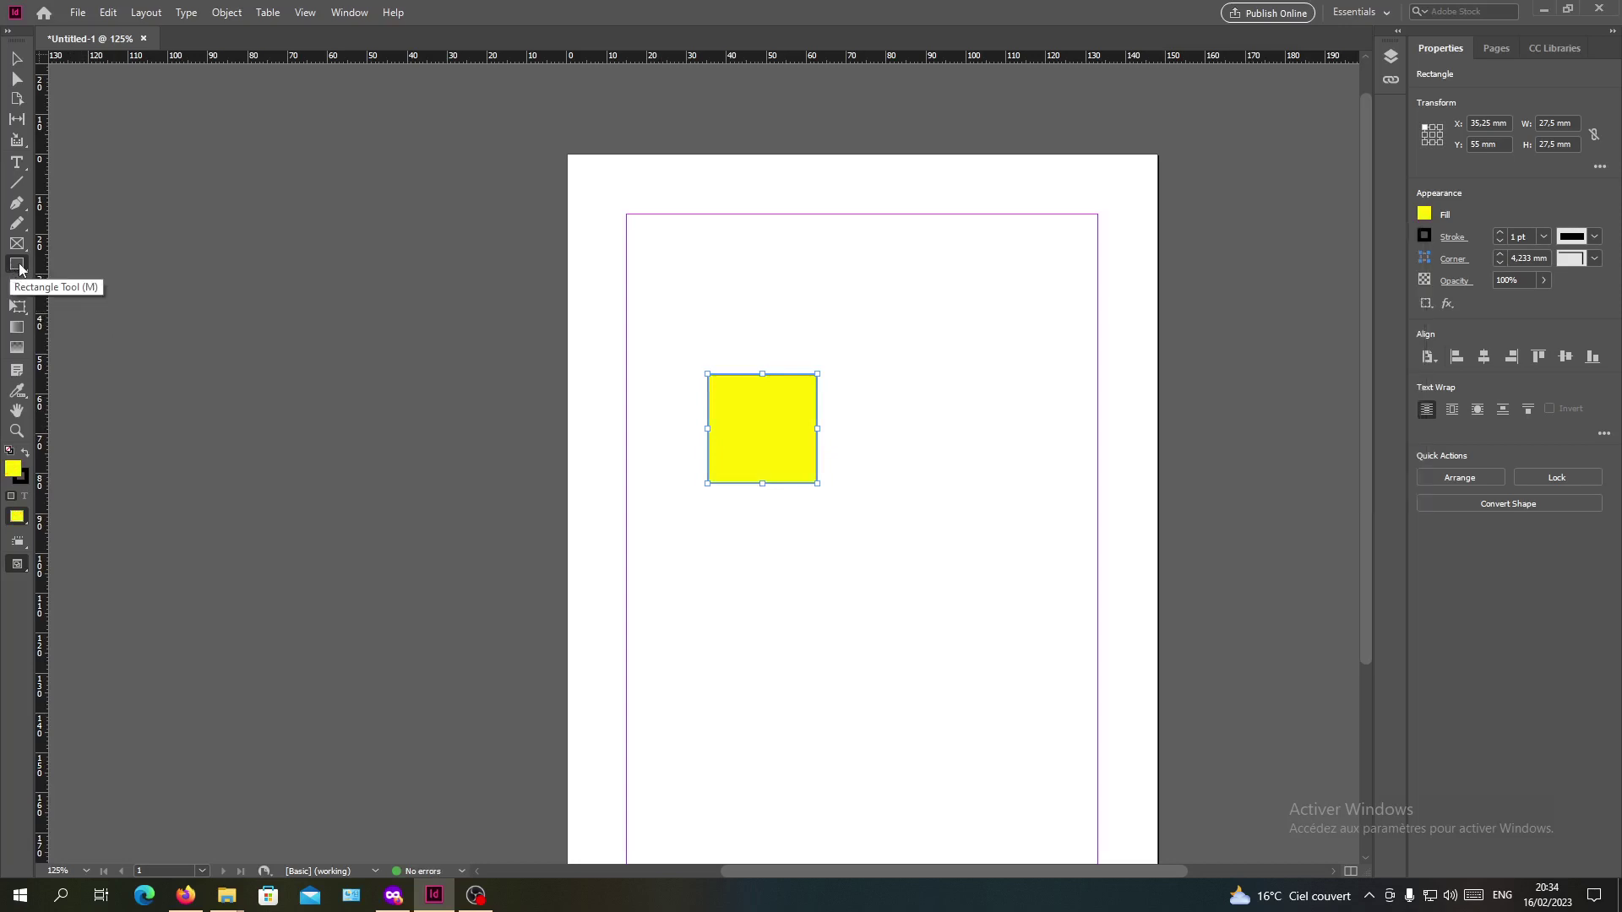
- Draw a same-sized circle with the Ellipse Tool to the square's right and fill it cyan
right_click(14, 268)
left_click(75, 305)
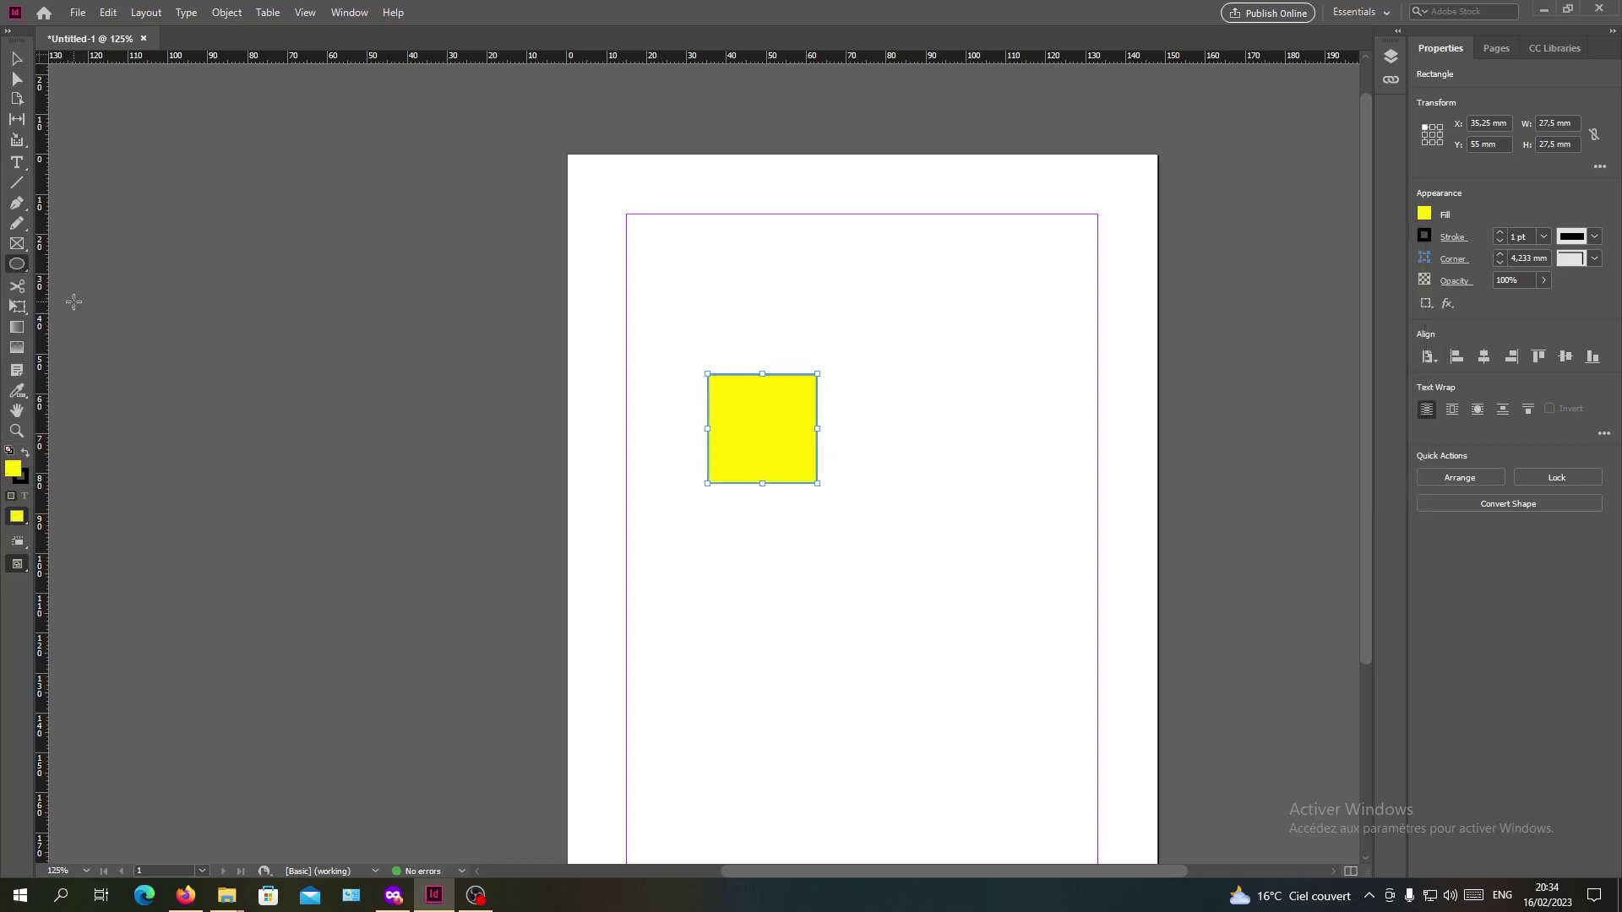
left_click_drag(920, 374, 1030, 485)
left_click(1426, 217)
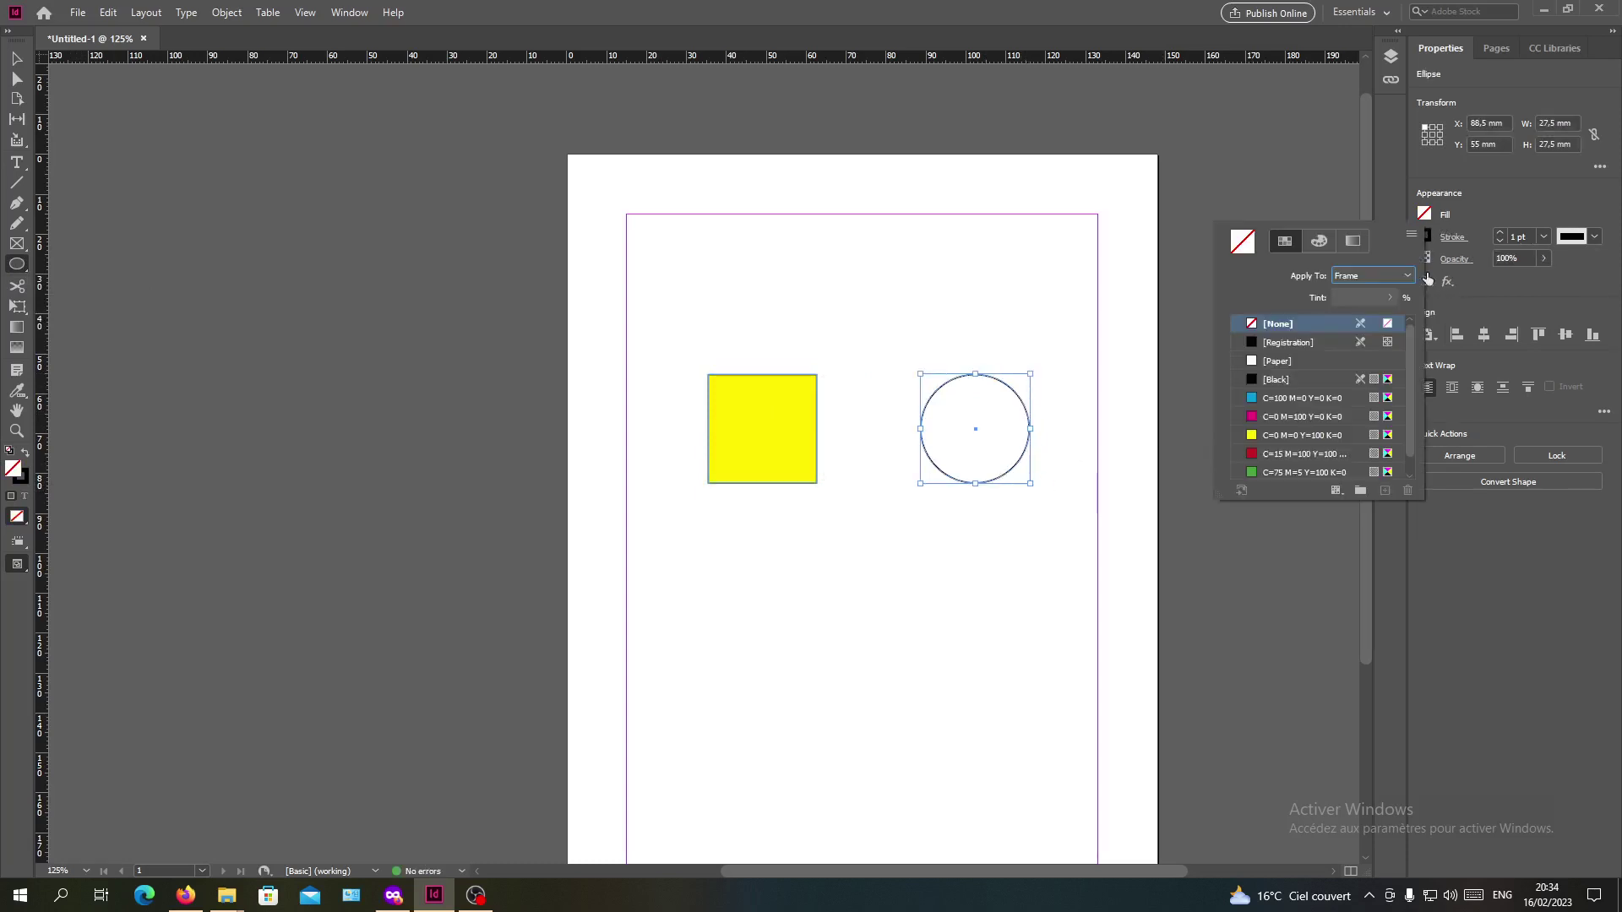
left_click(1250, 400)
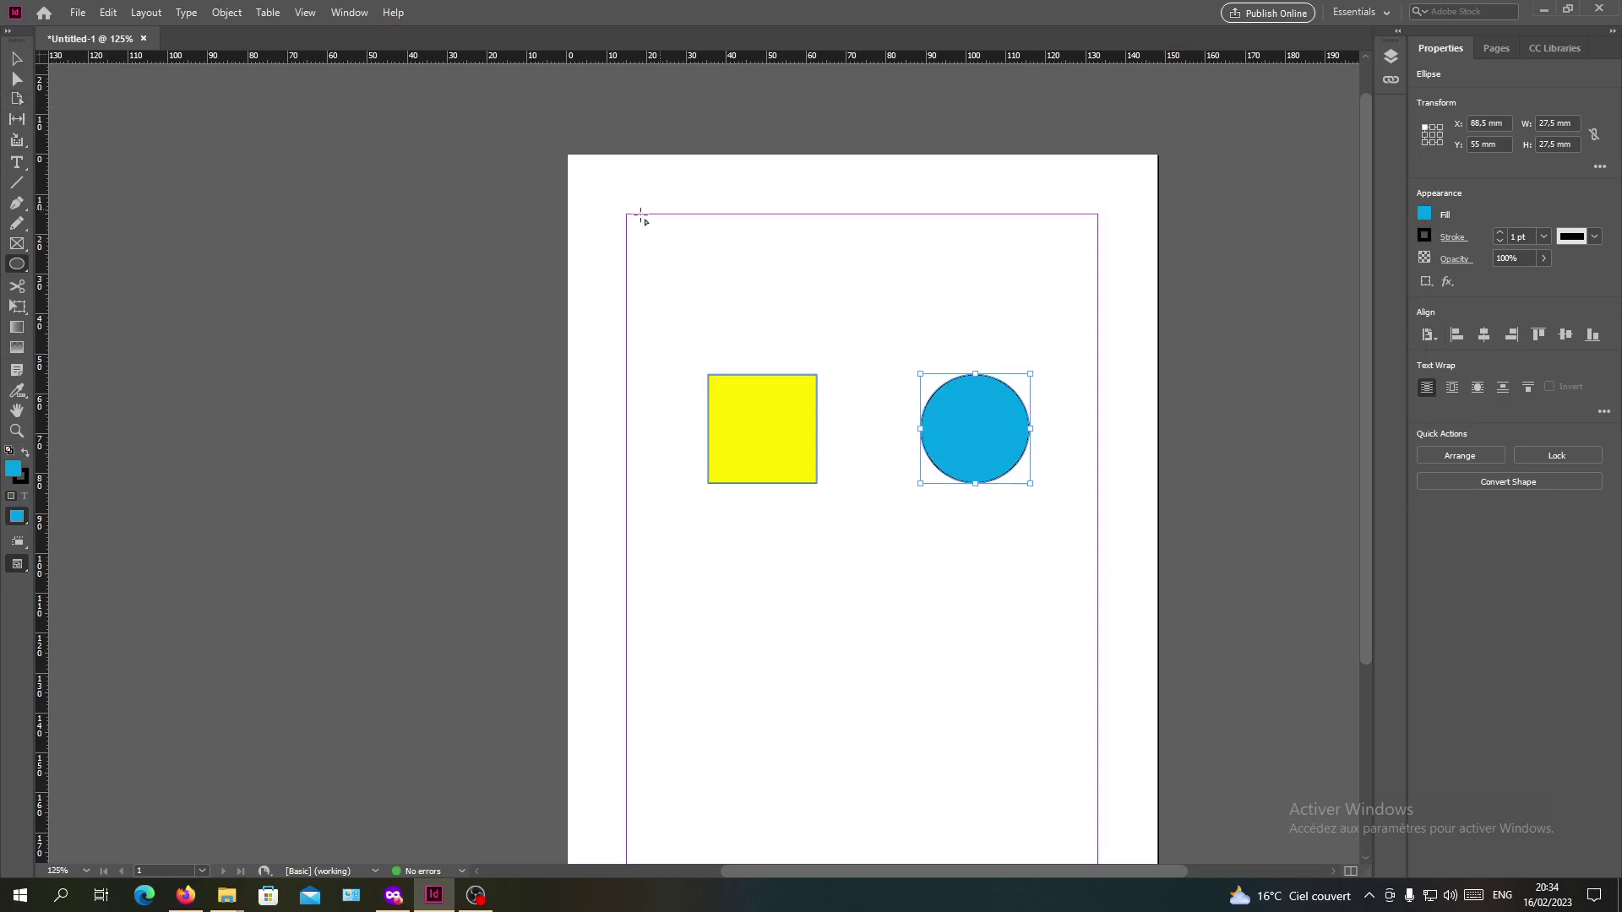
left_click(17, 79)
left_click_drag(680, 296, 1007, 601)
left_click(743, 301)
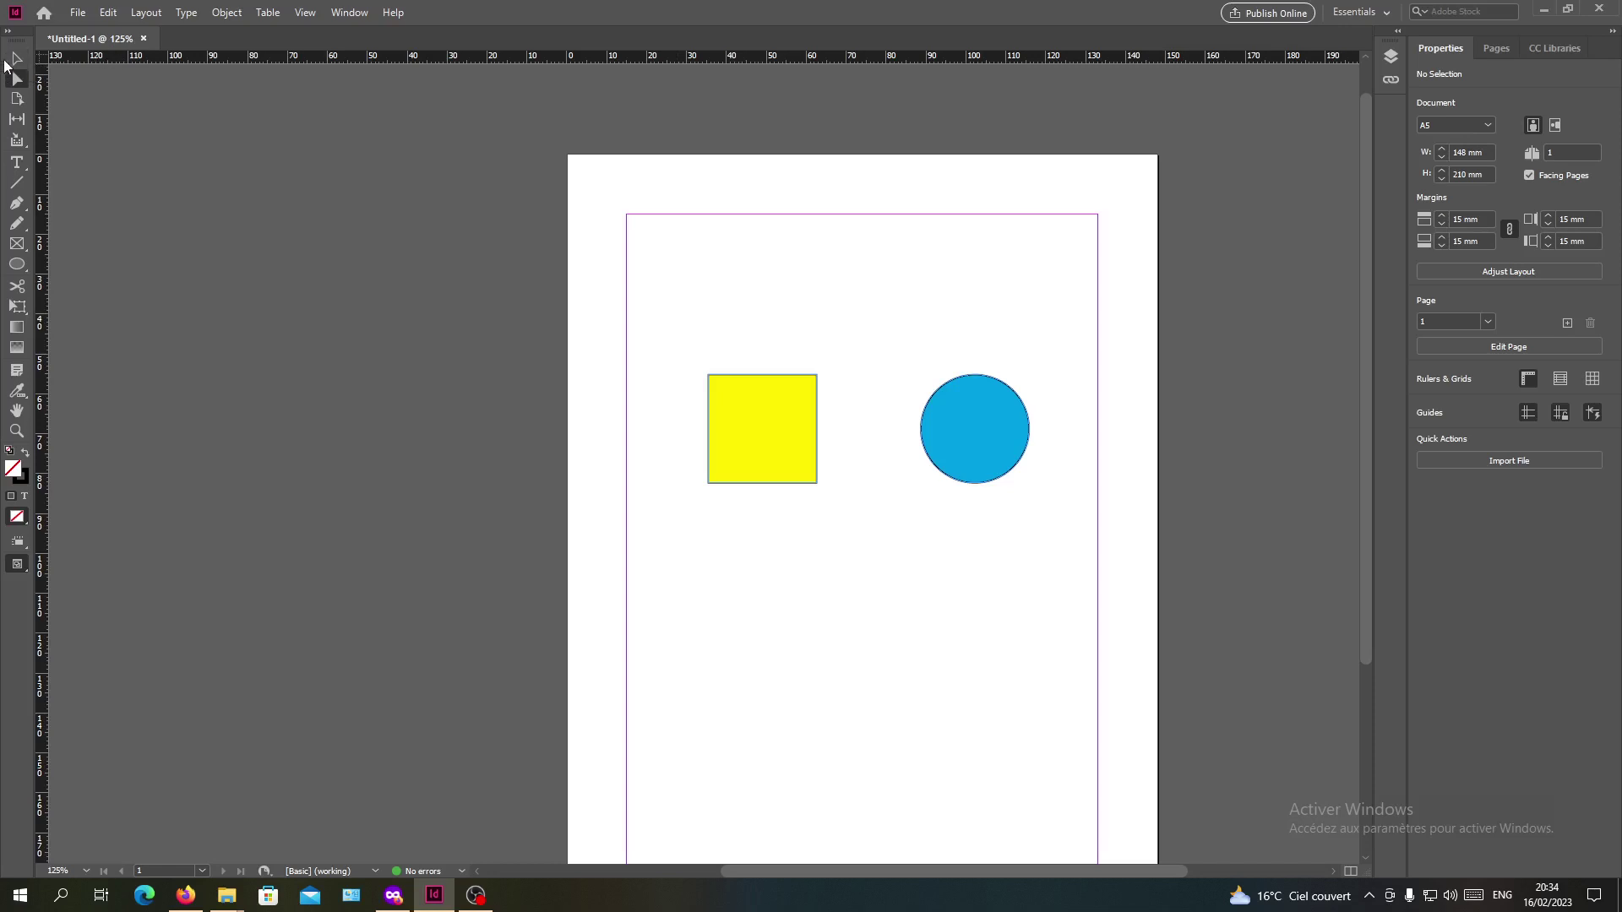
left_click(17, 58)
left_click_drag(686, 295, 1057, 558)
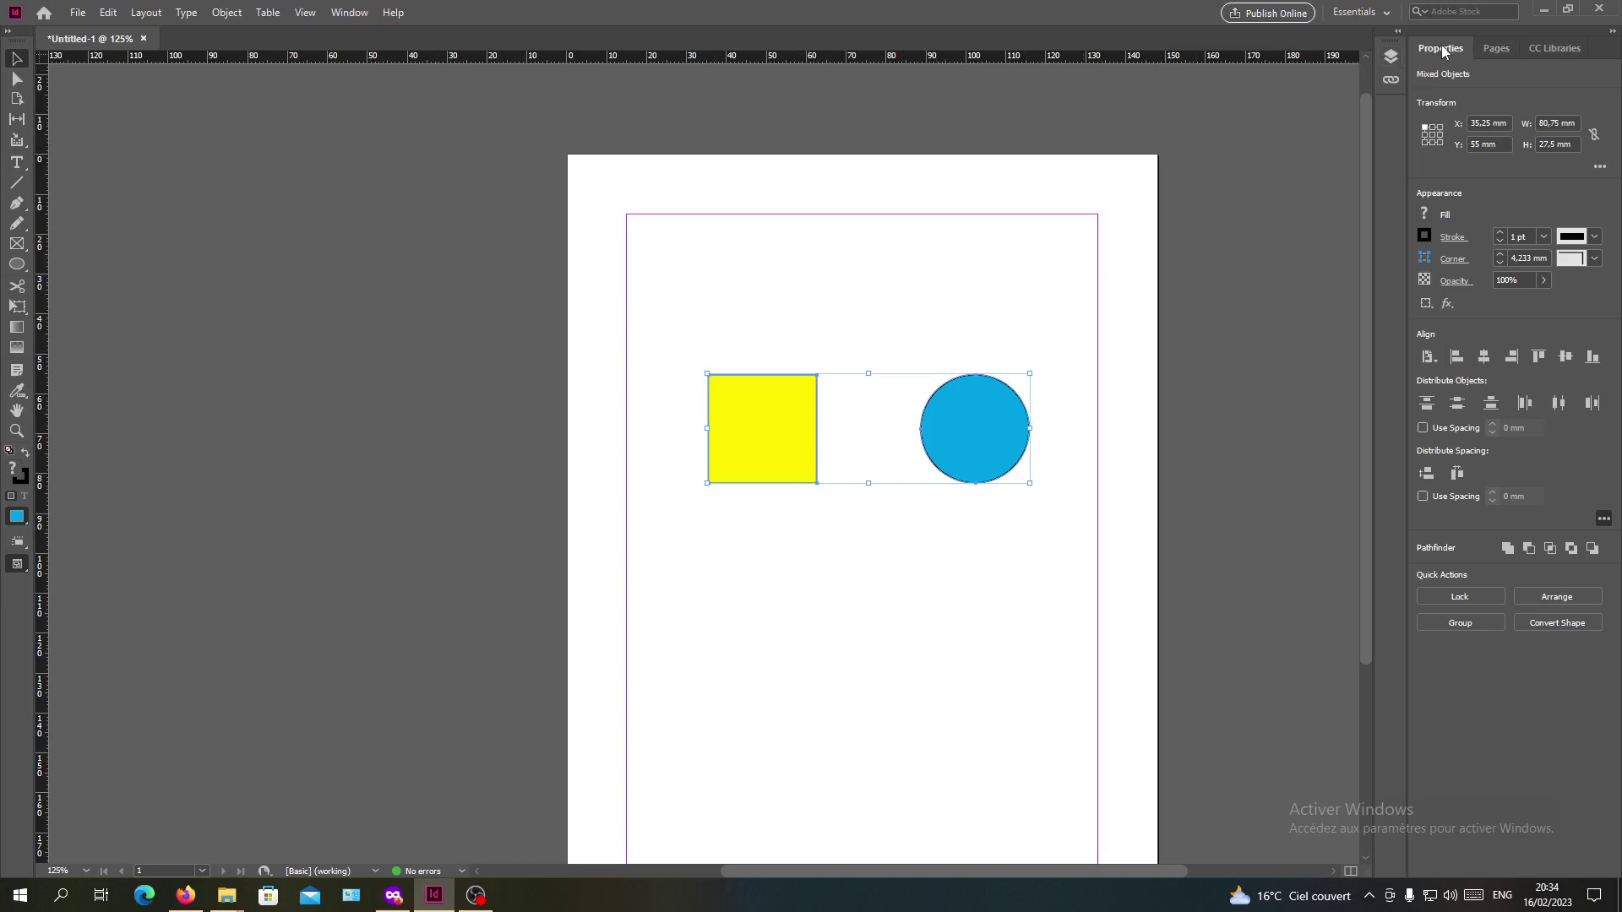
left_click(348, 15)
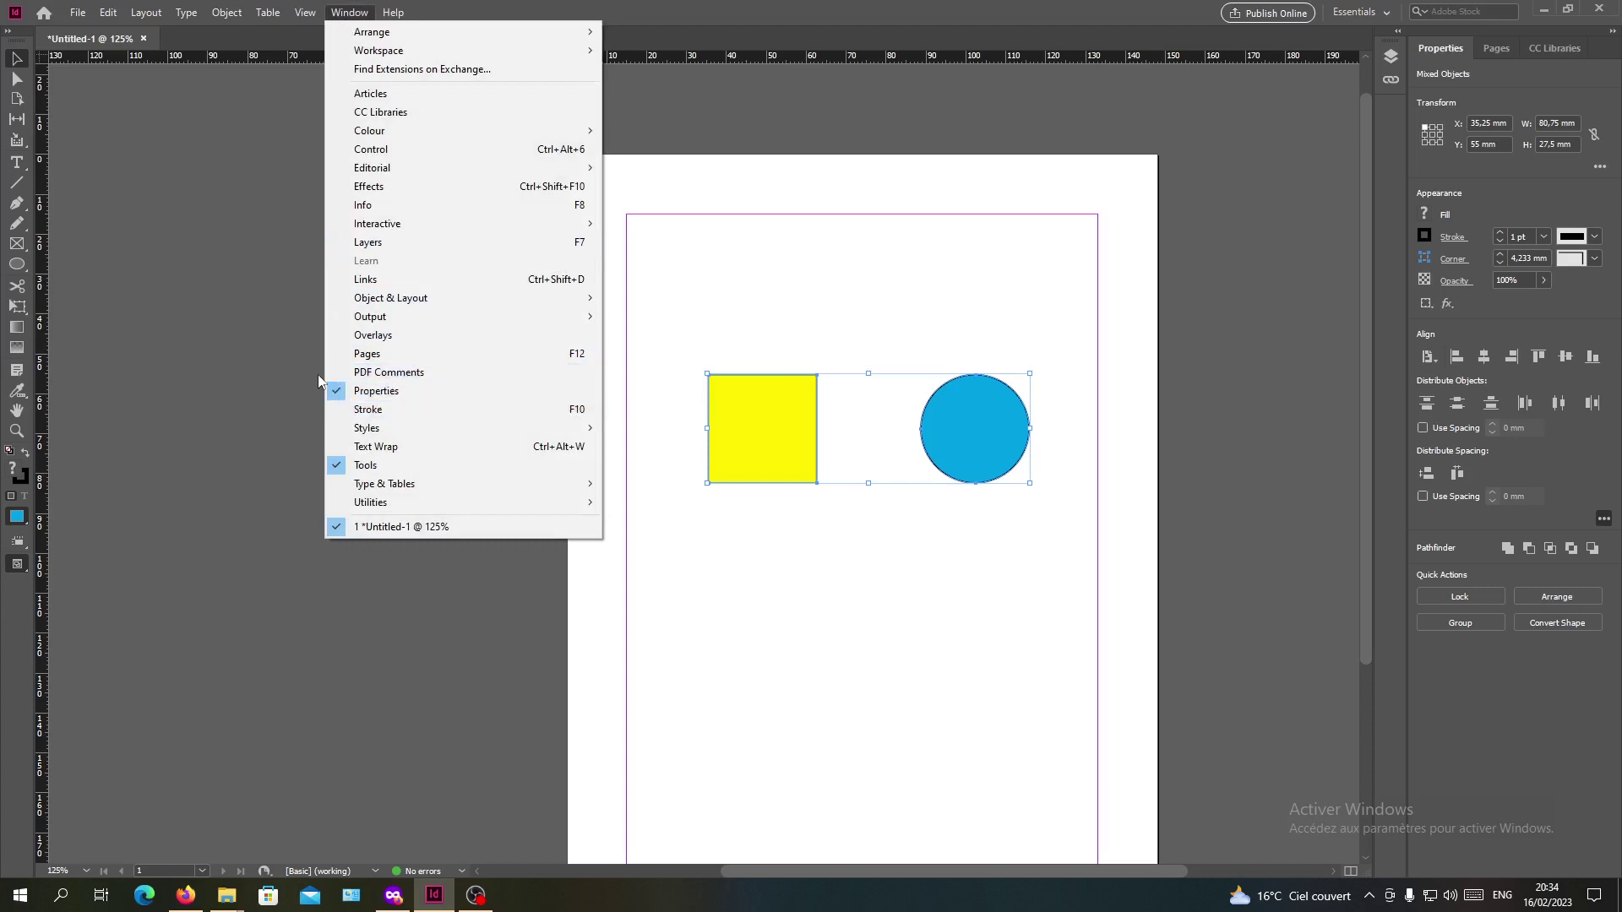
left_click(1177, 166)
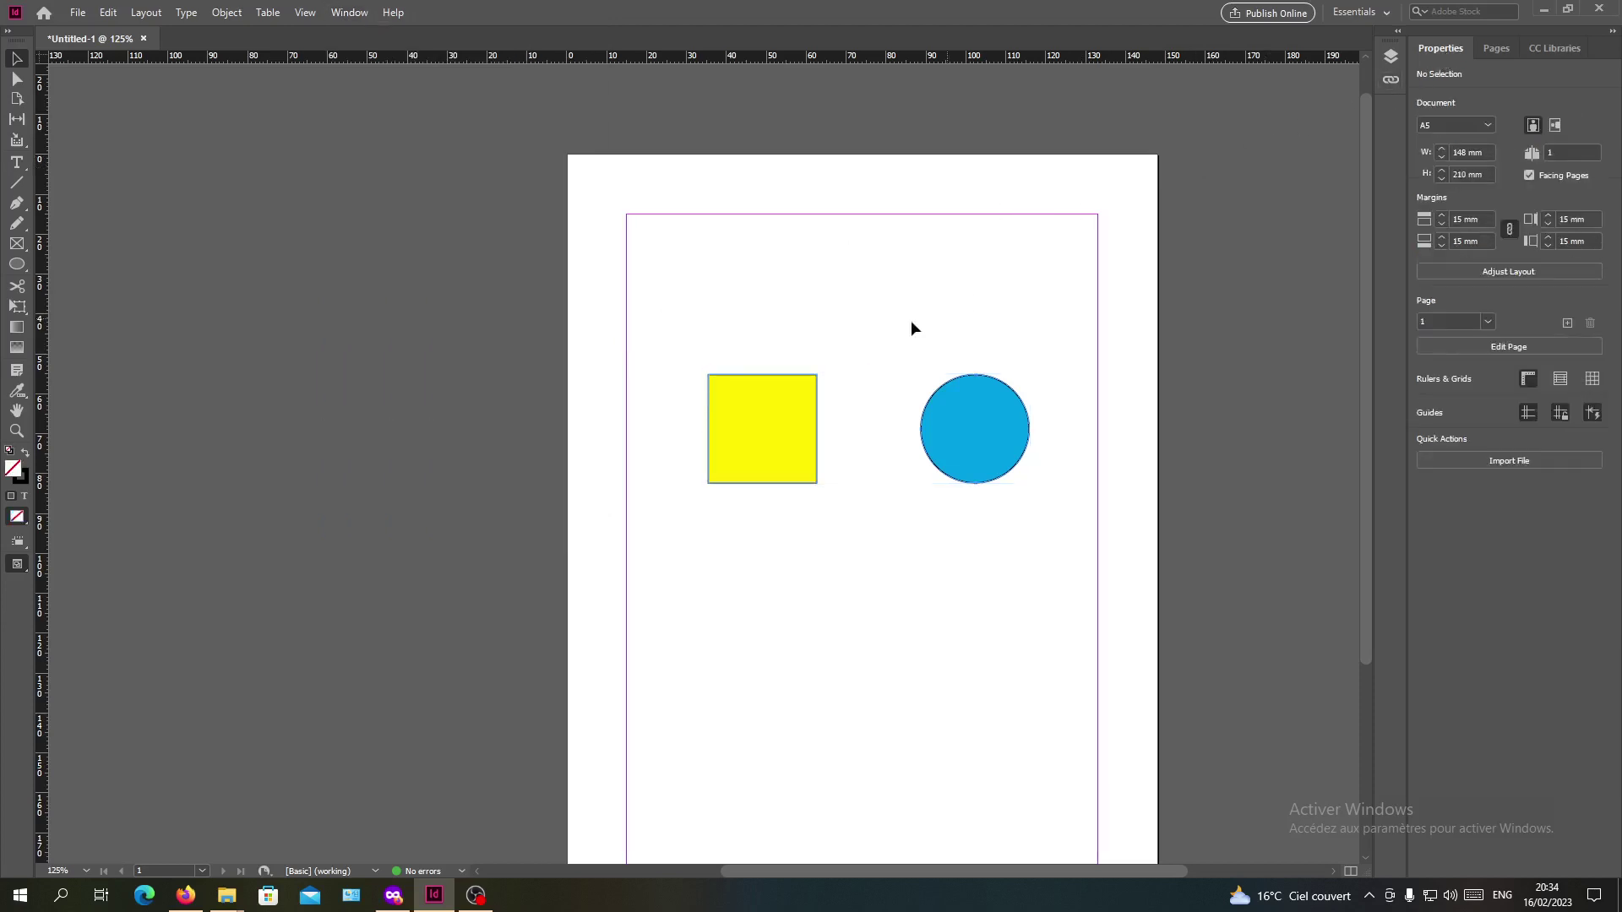
- Marquee-select the square and circle and expand the Align section to show Distribute options
left_click_drag(669, 315, 1035, 565)
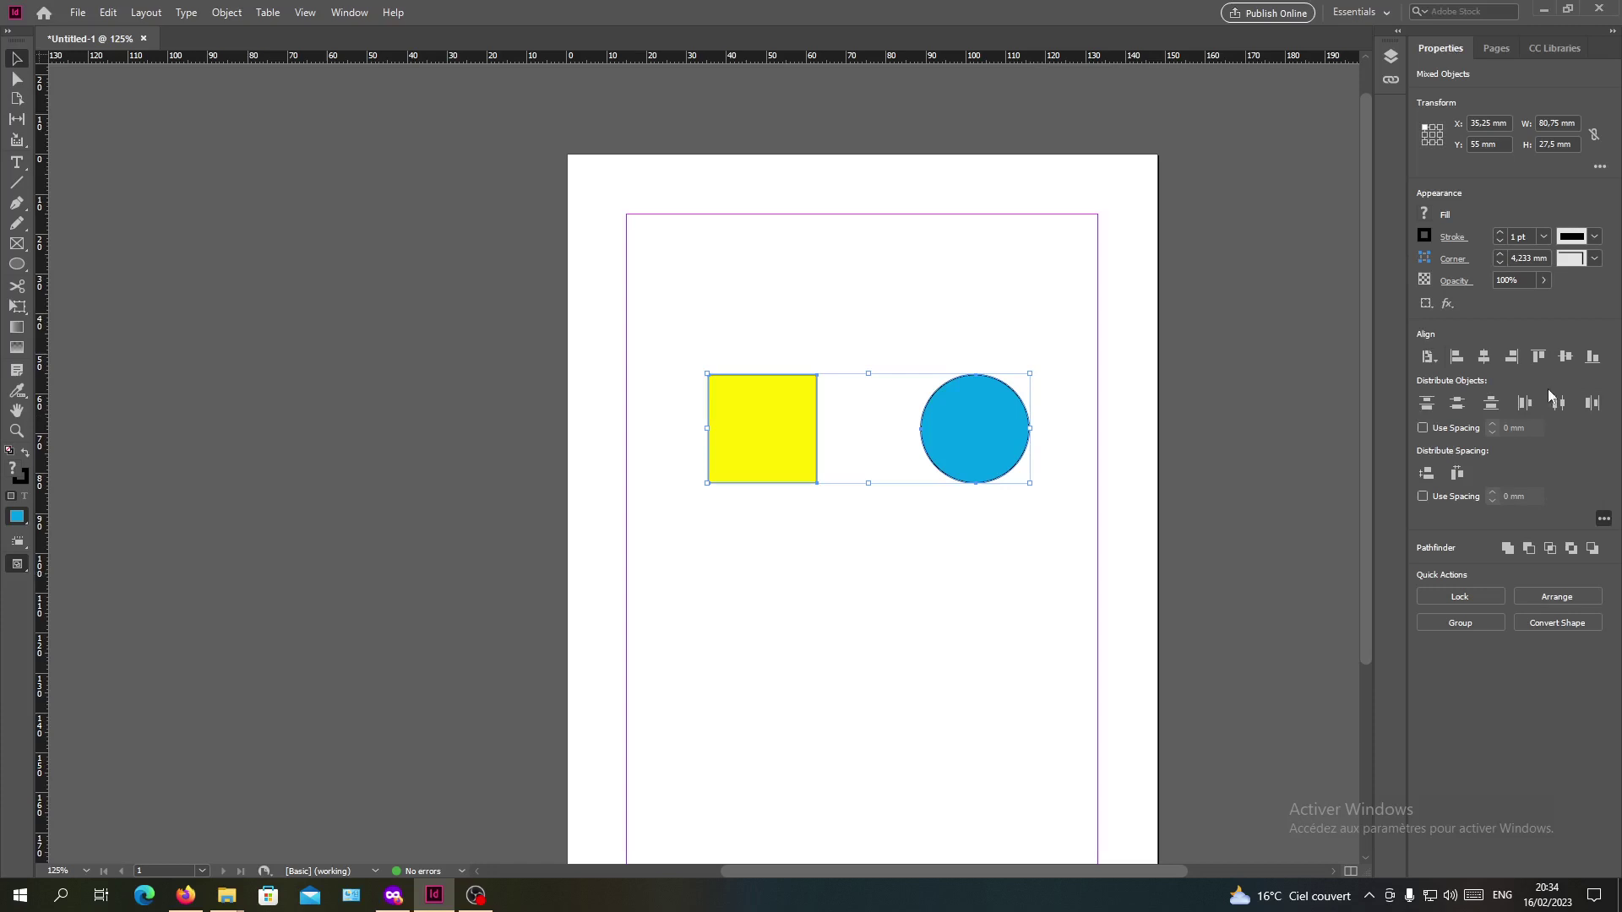
left_click(1603, 518)
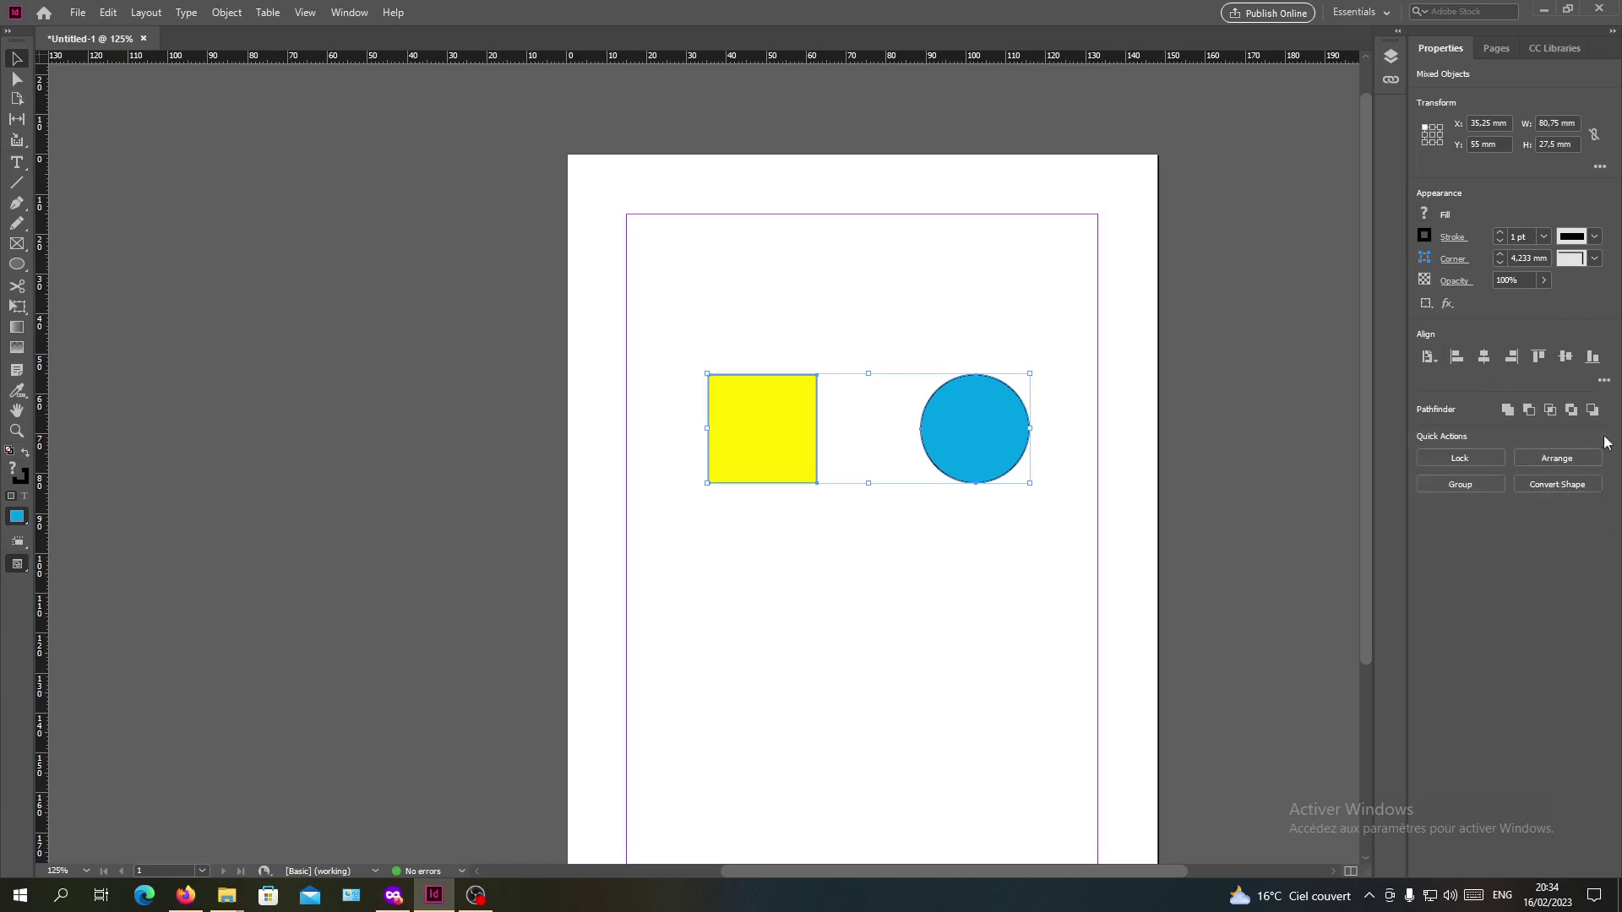
left_click(1604, 381)
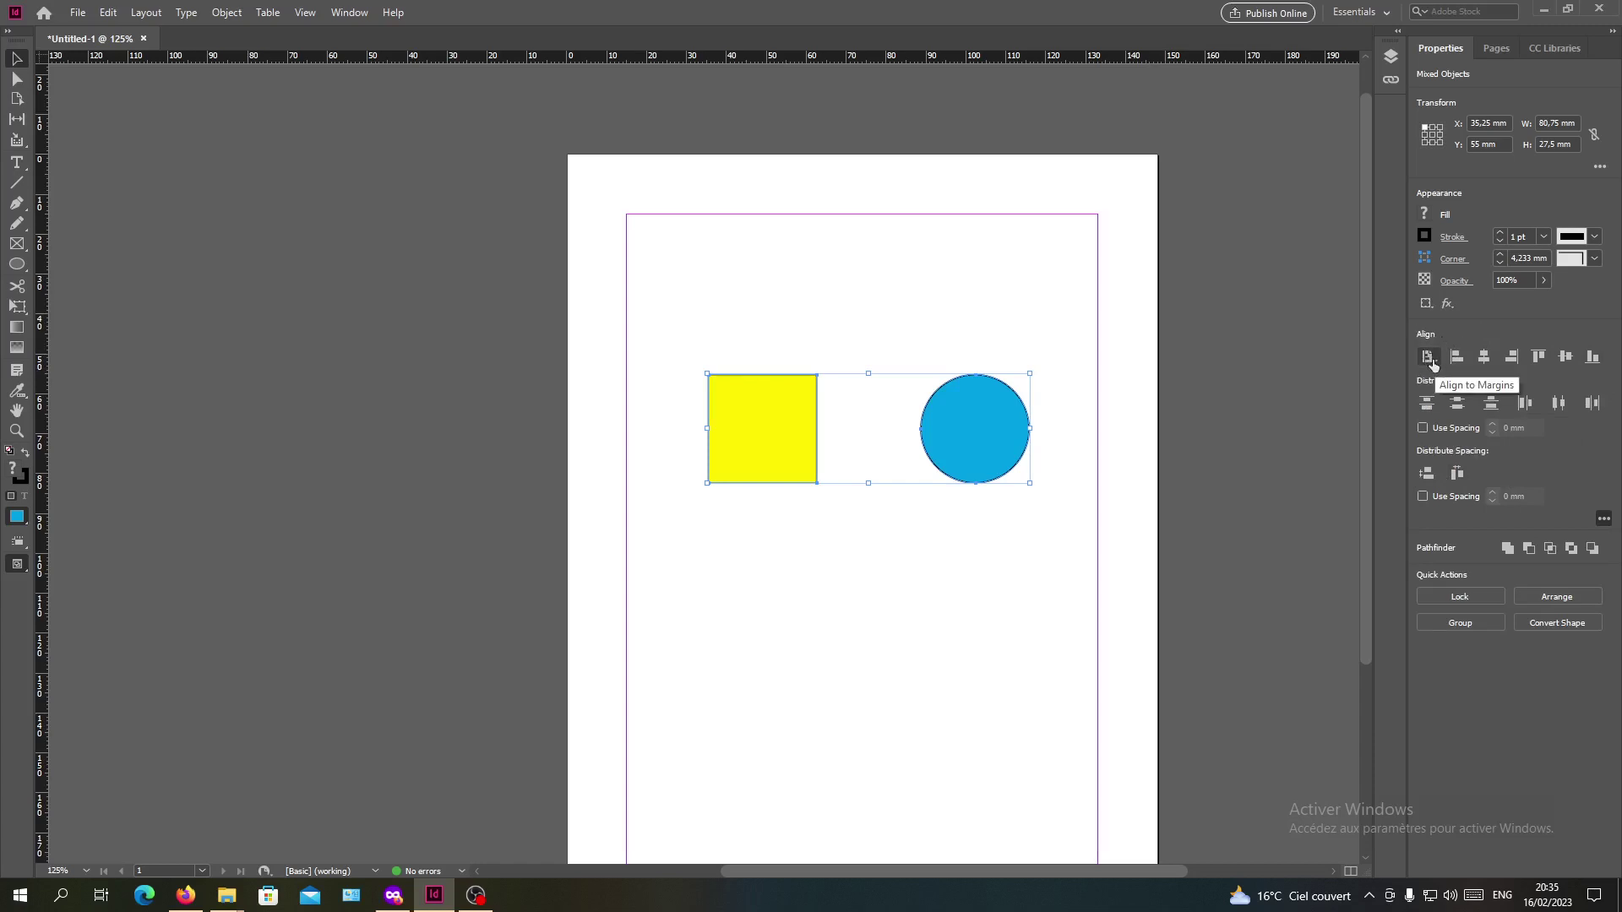
- Set Align To to Align to Selection and align both shapes on horizontal centres
left_click(1429, 357)
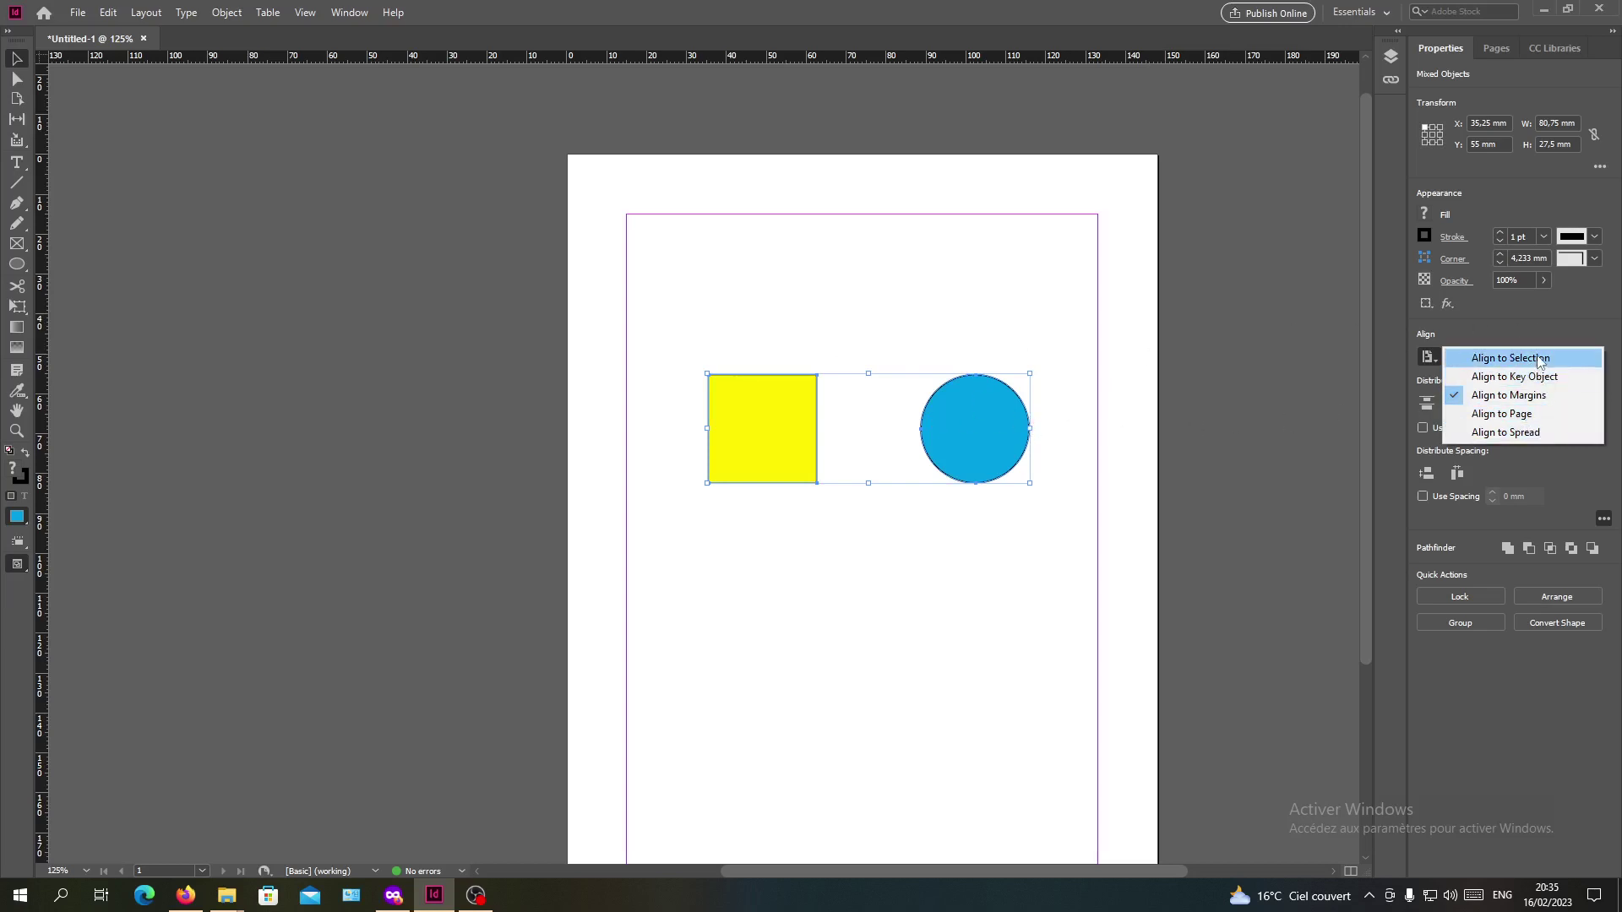
left_click(1498, 49)
left_click(1497, 49)
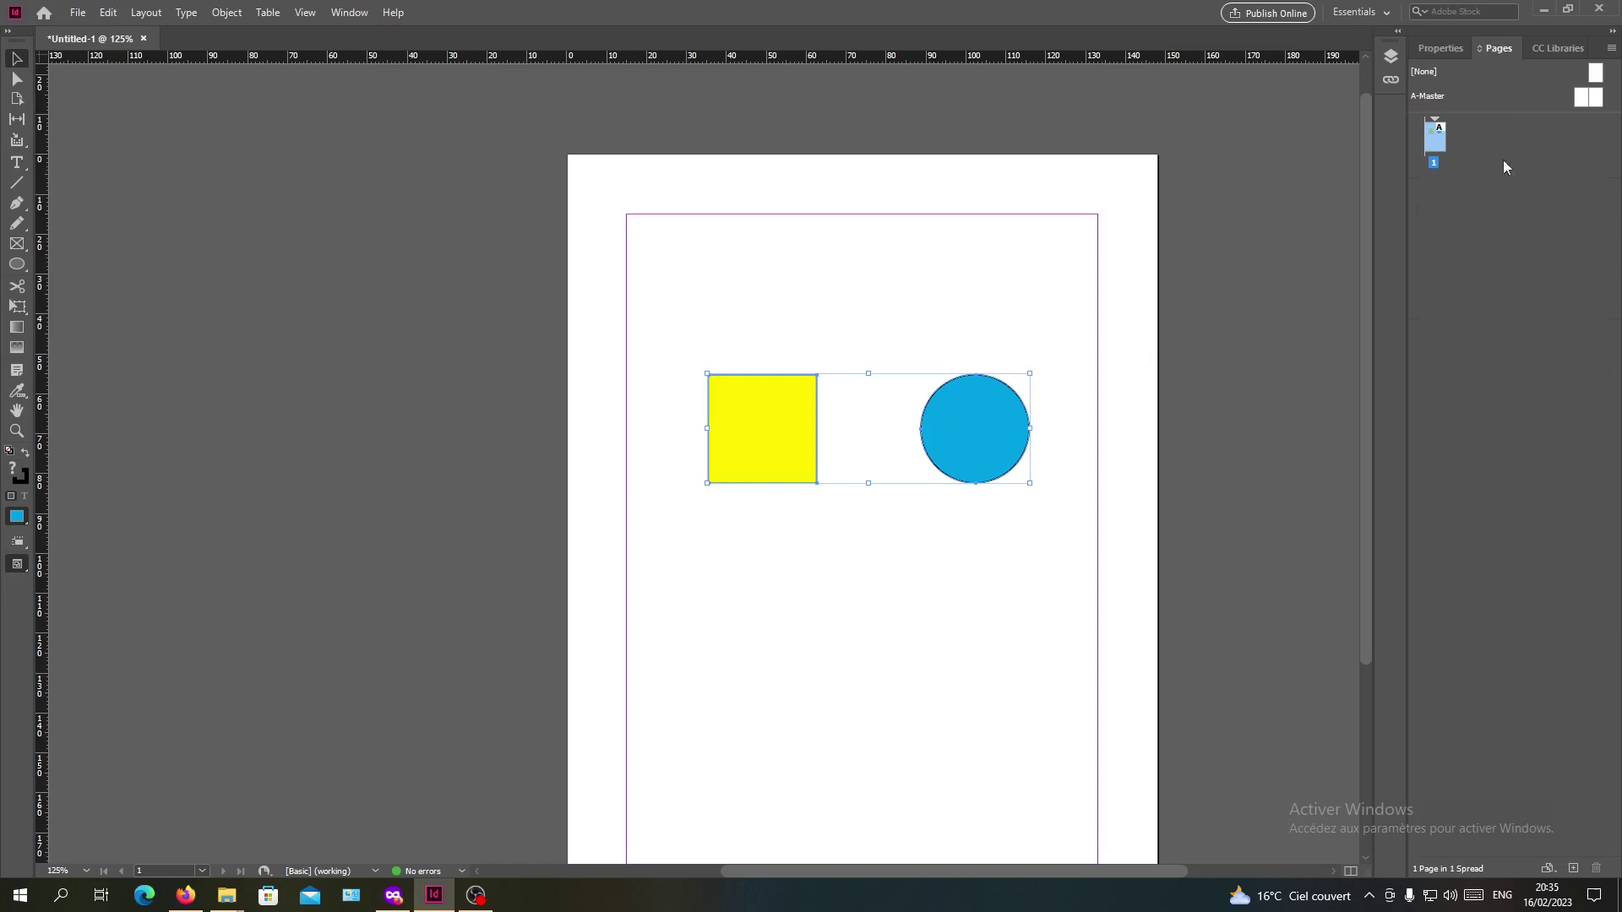
left_click(1440, 52)
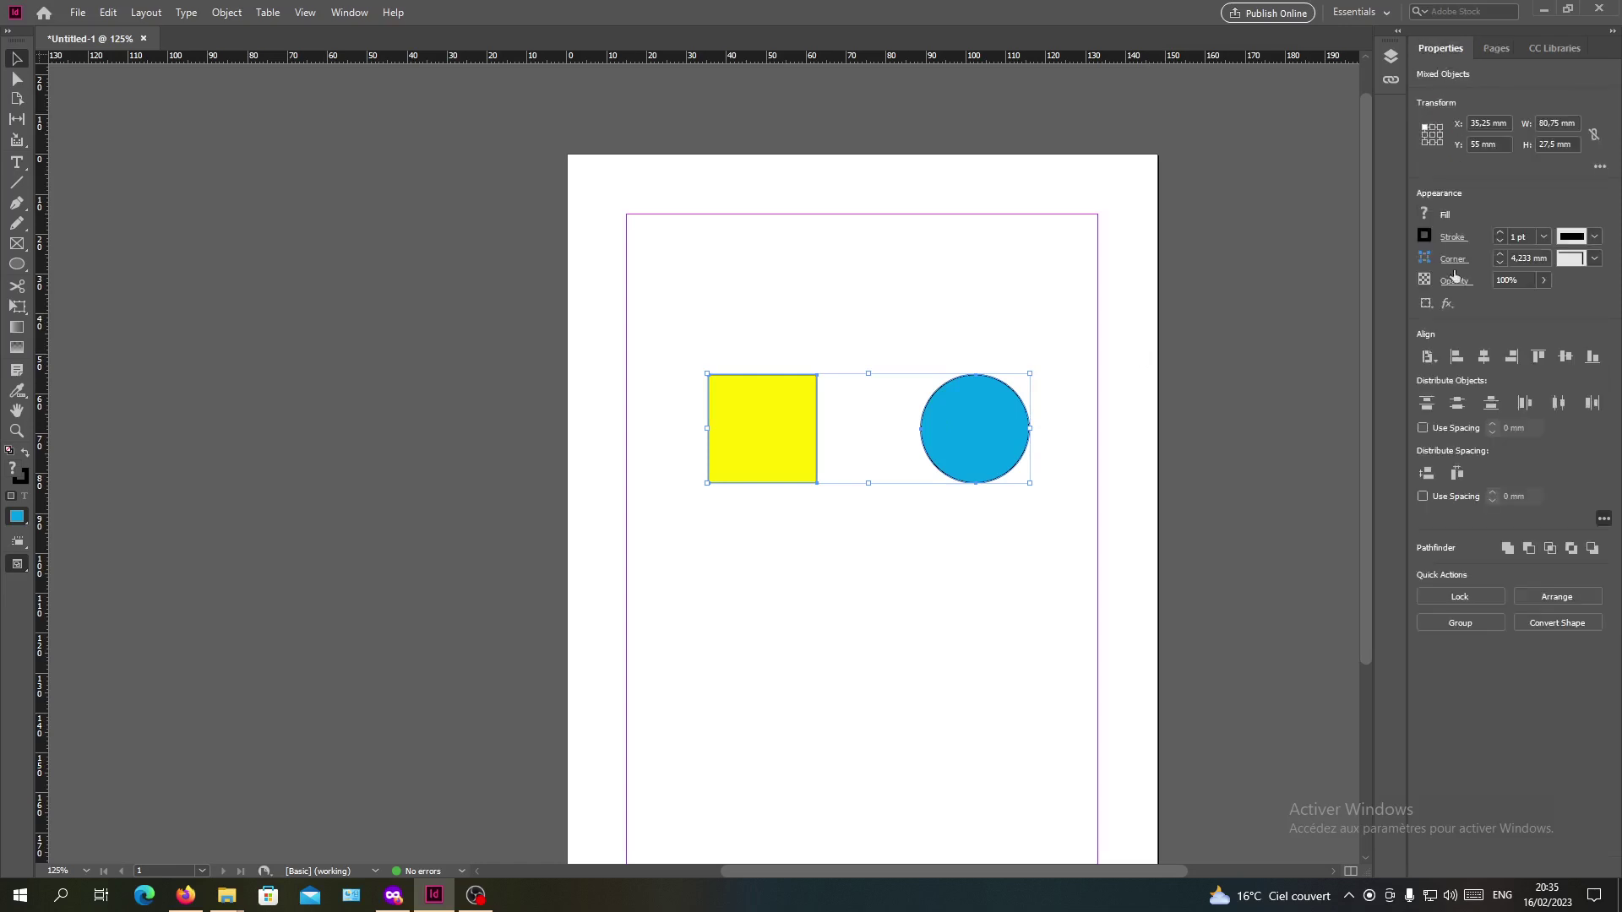
left_click(1428, 360)
left_click(1467, 358)
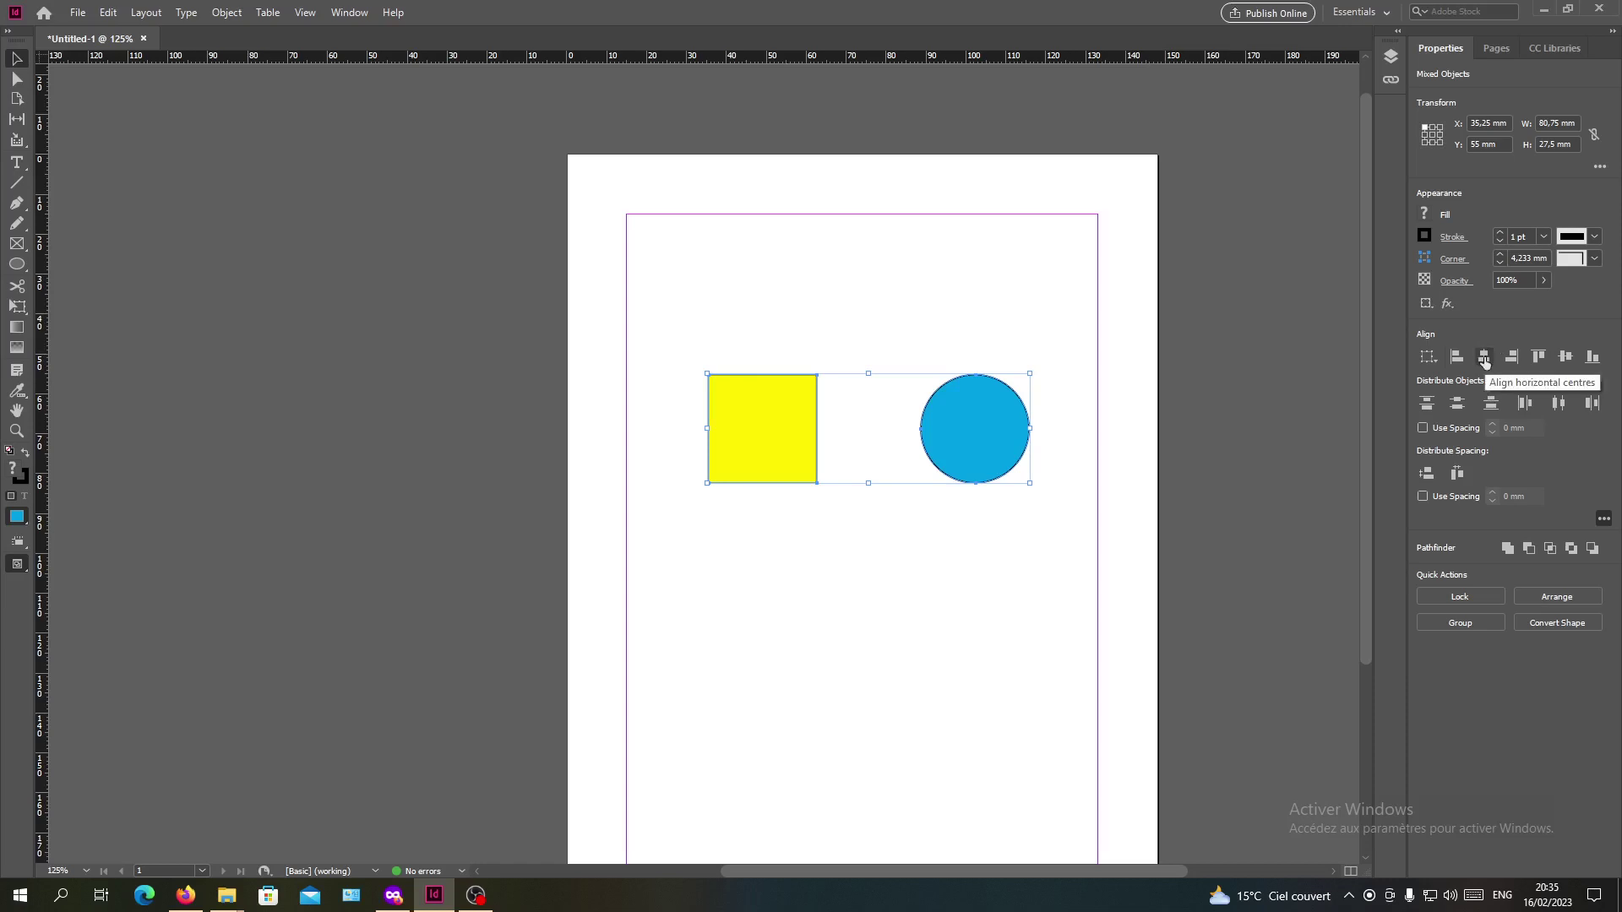
left_click(1484, 359)
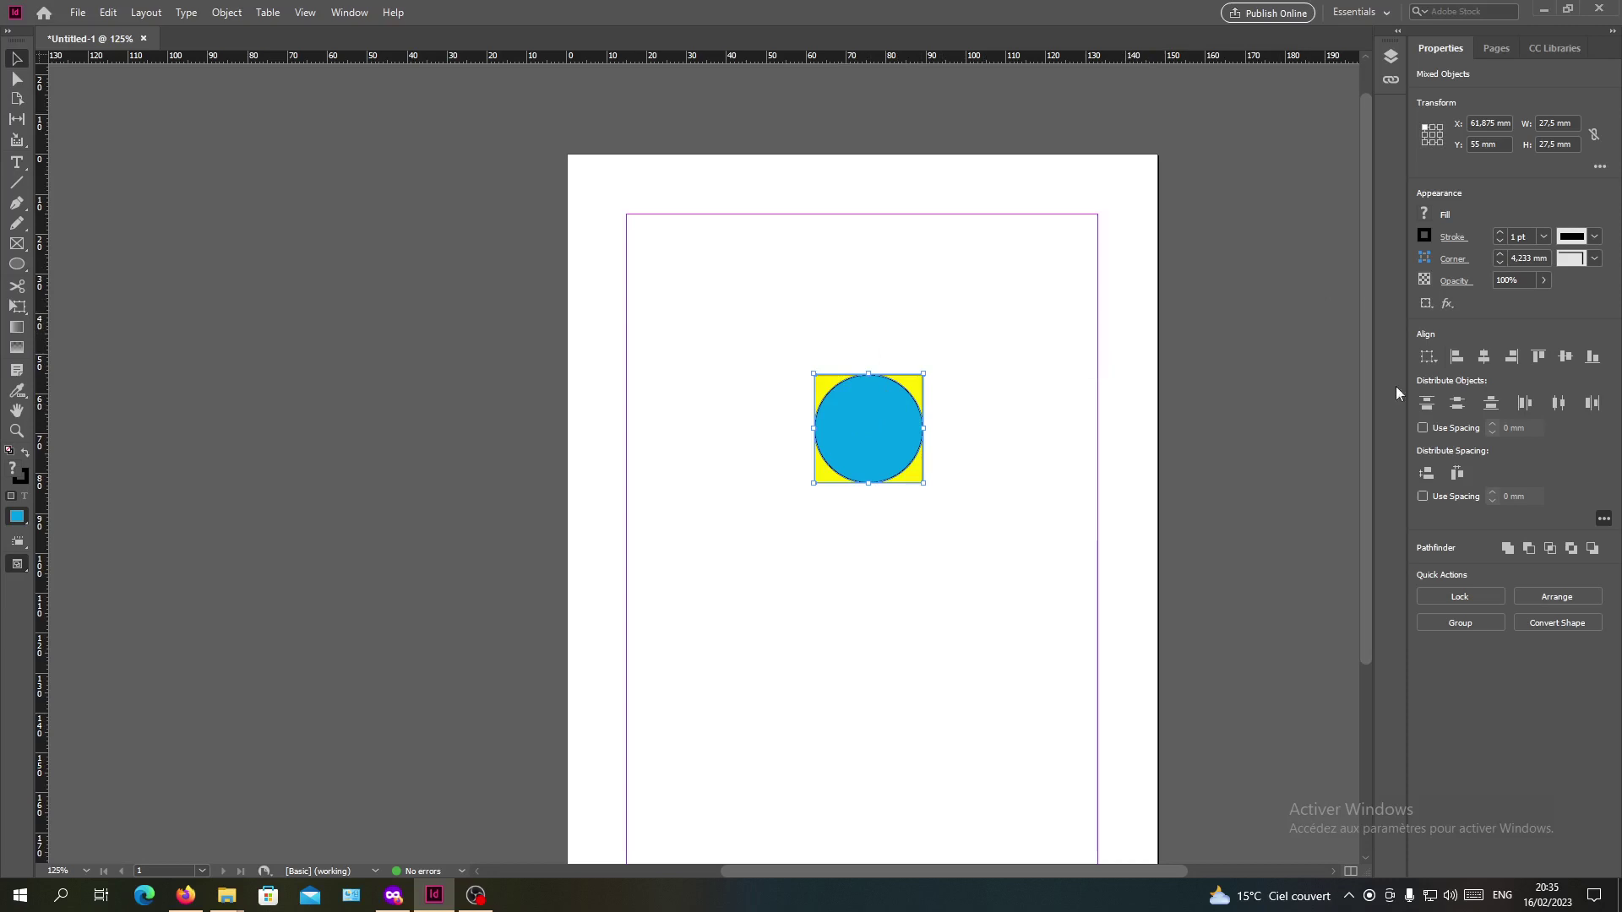
- Centre both shapes between the margins with Align to Margins and move them lower
left_click(1439, 356)
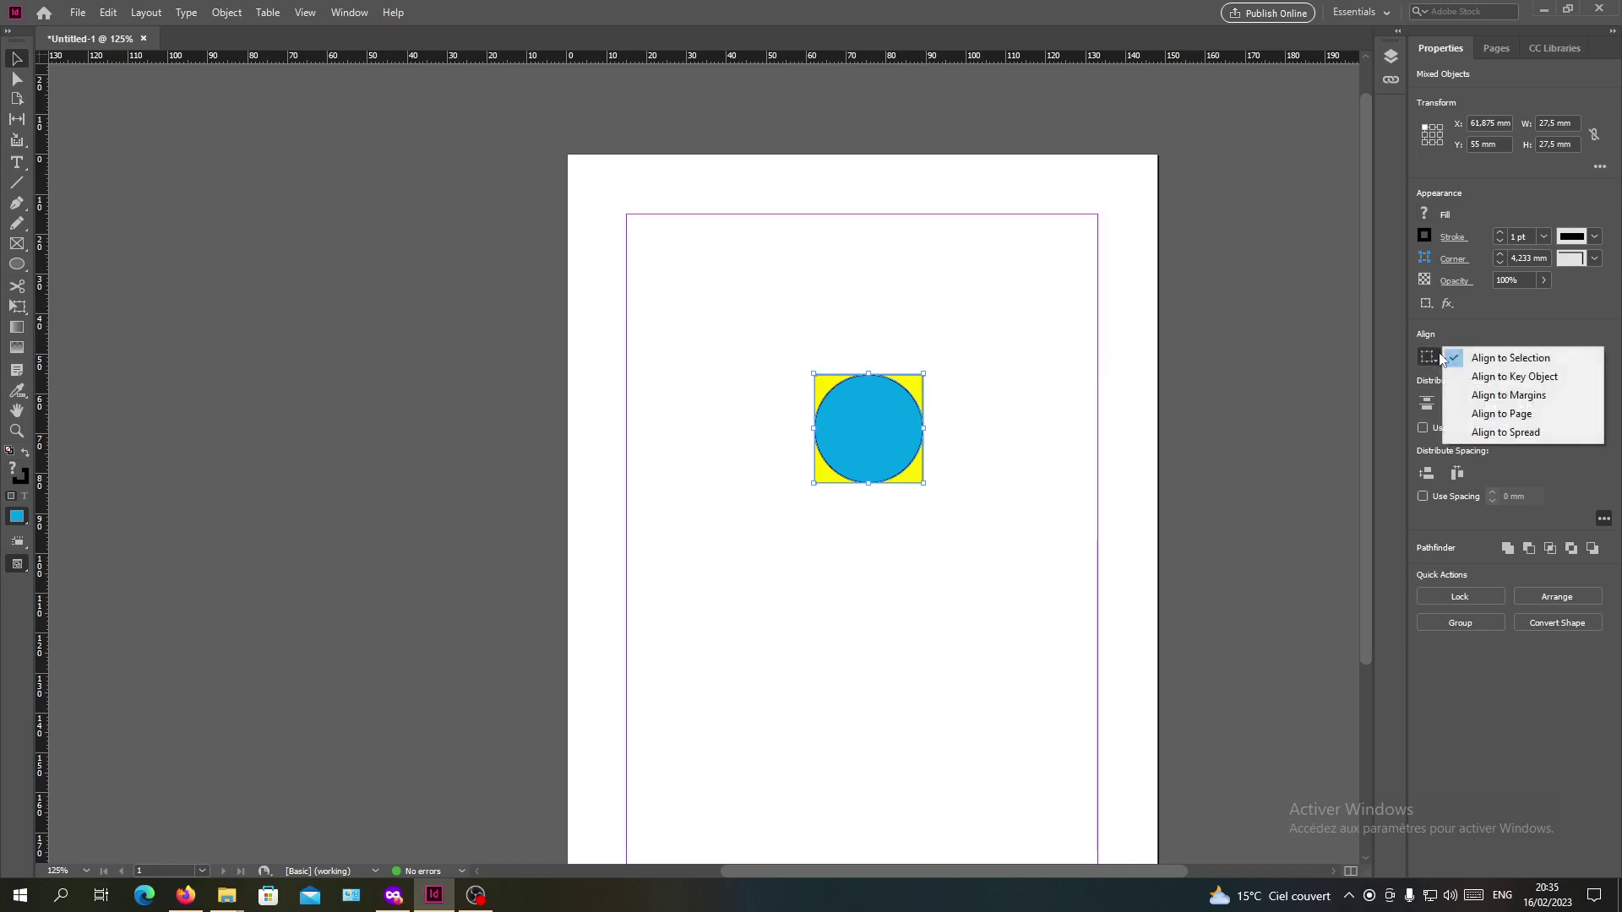
left_click(1455, 394)
left_click(1483, 357)
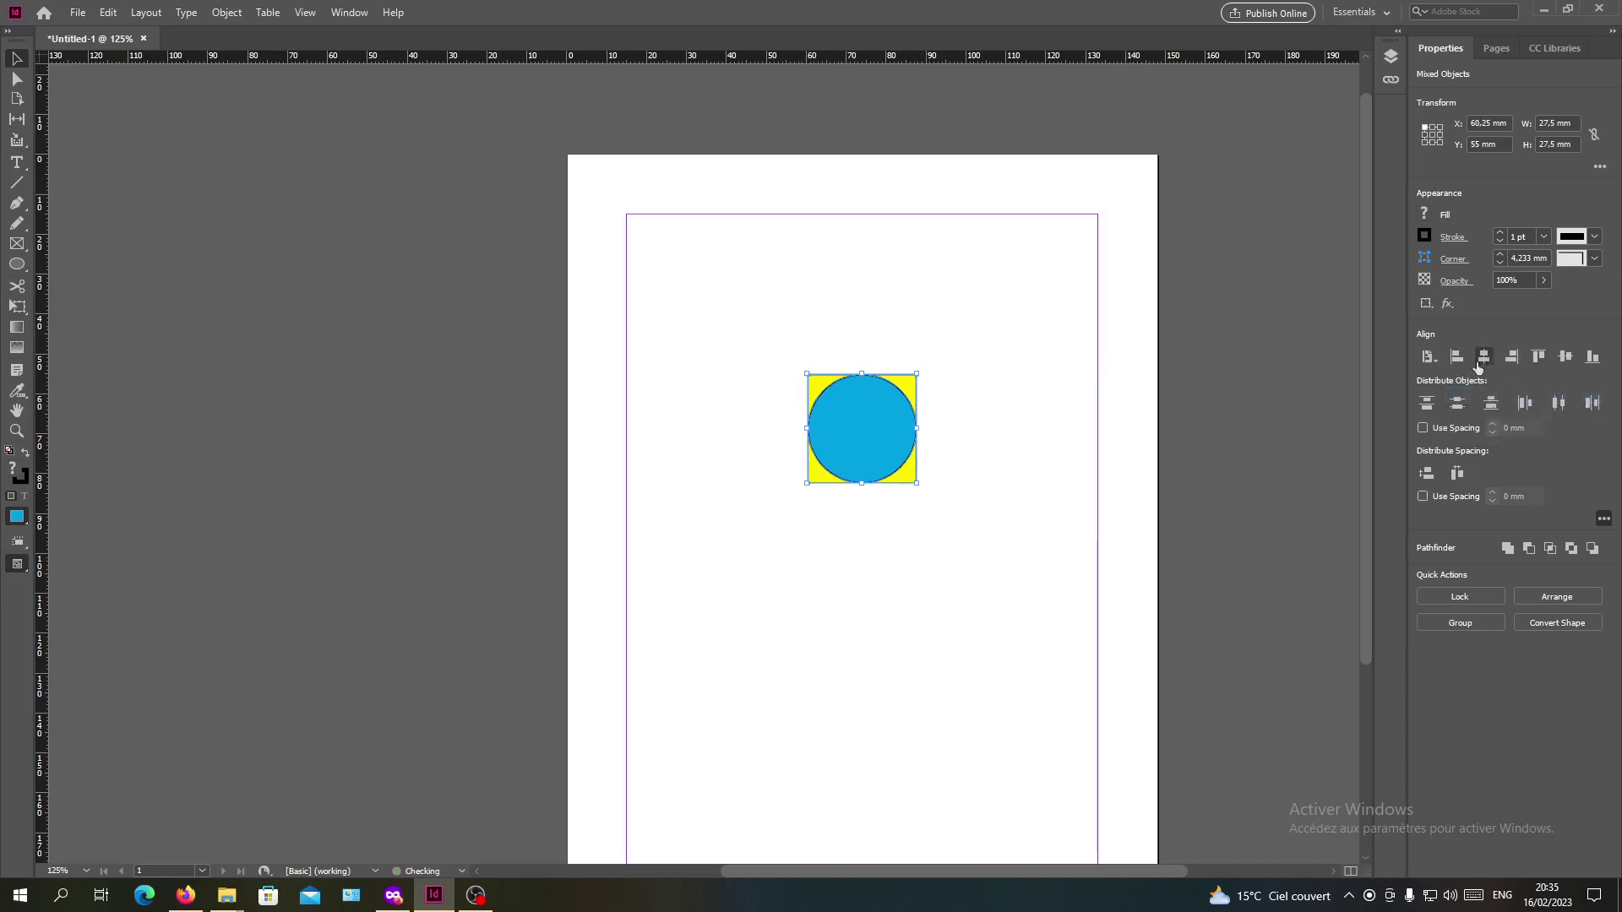
left_click_drag(860, 443, 771, 745)
left_click(988, 577)
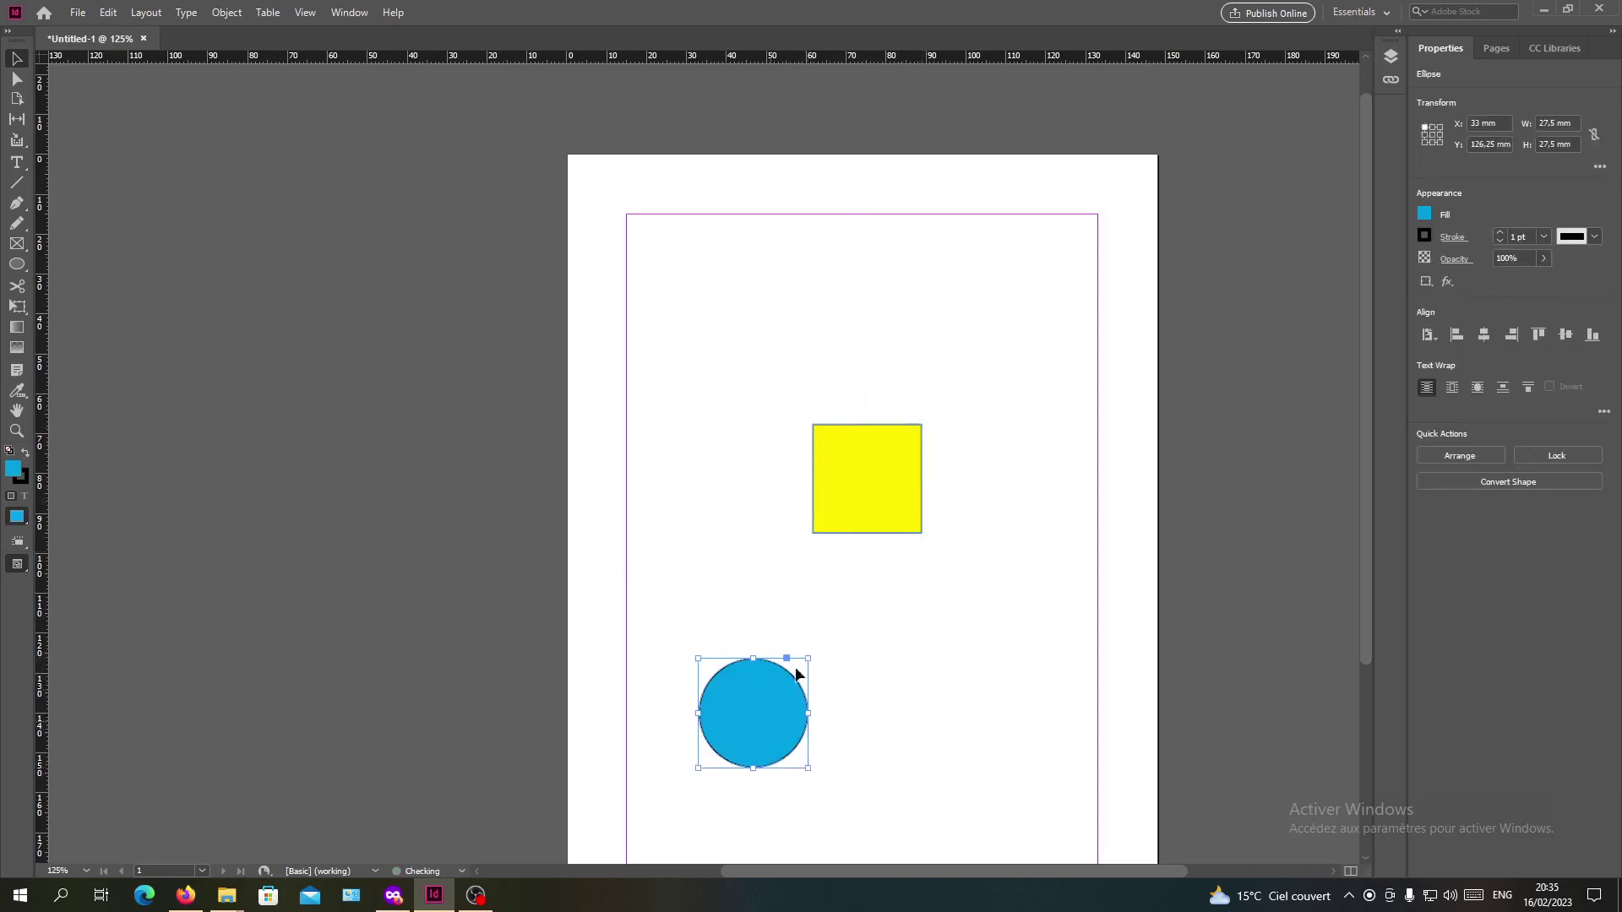
- Move the square up and right, then re-align both shapes on horizontal centres
left_click_drag(905, 487, 1025, 381)
left_click_drag(658, 258, 1058, 799)
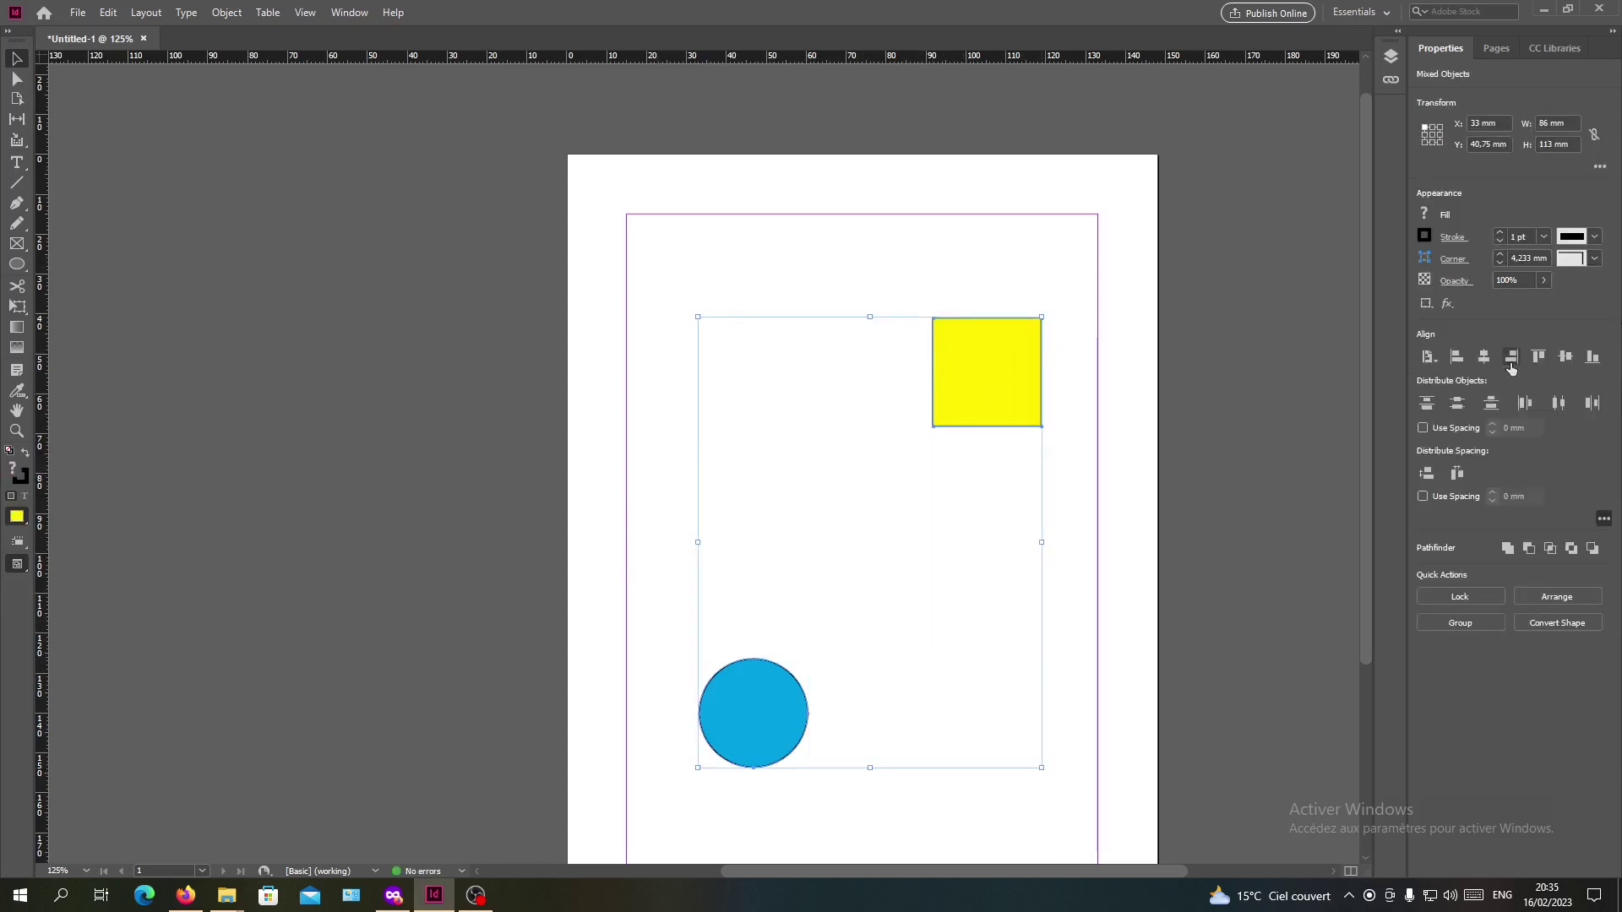
left_click(1482, 357)
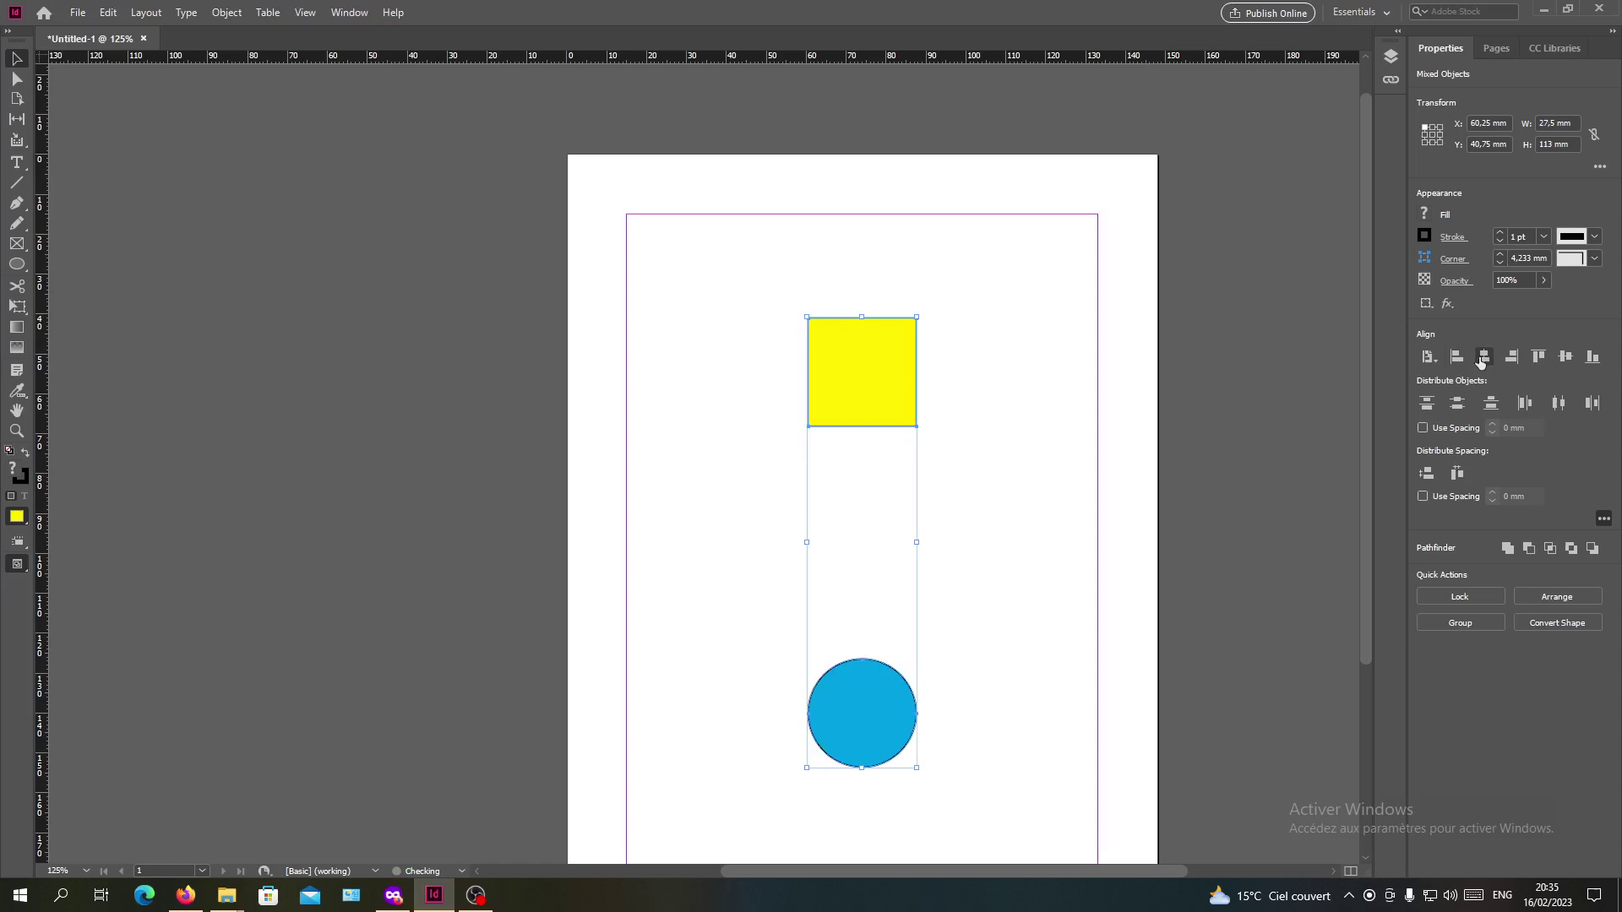
left_click(690, 363)
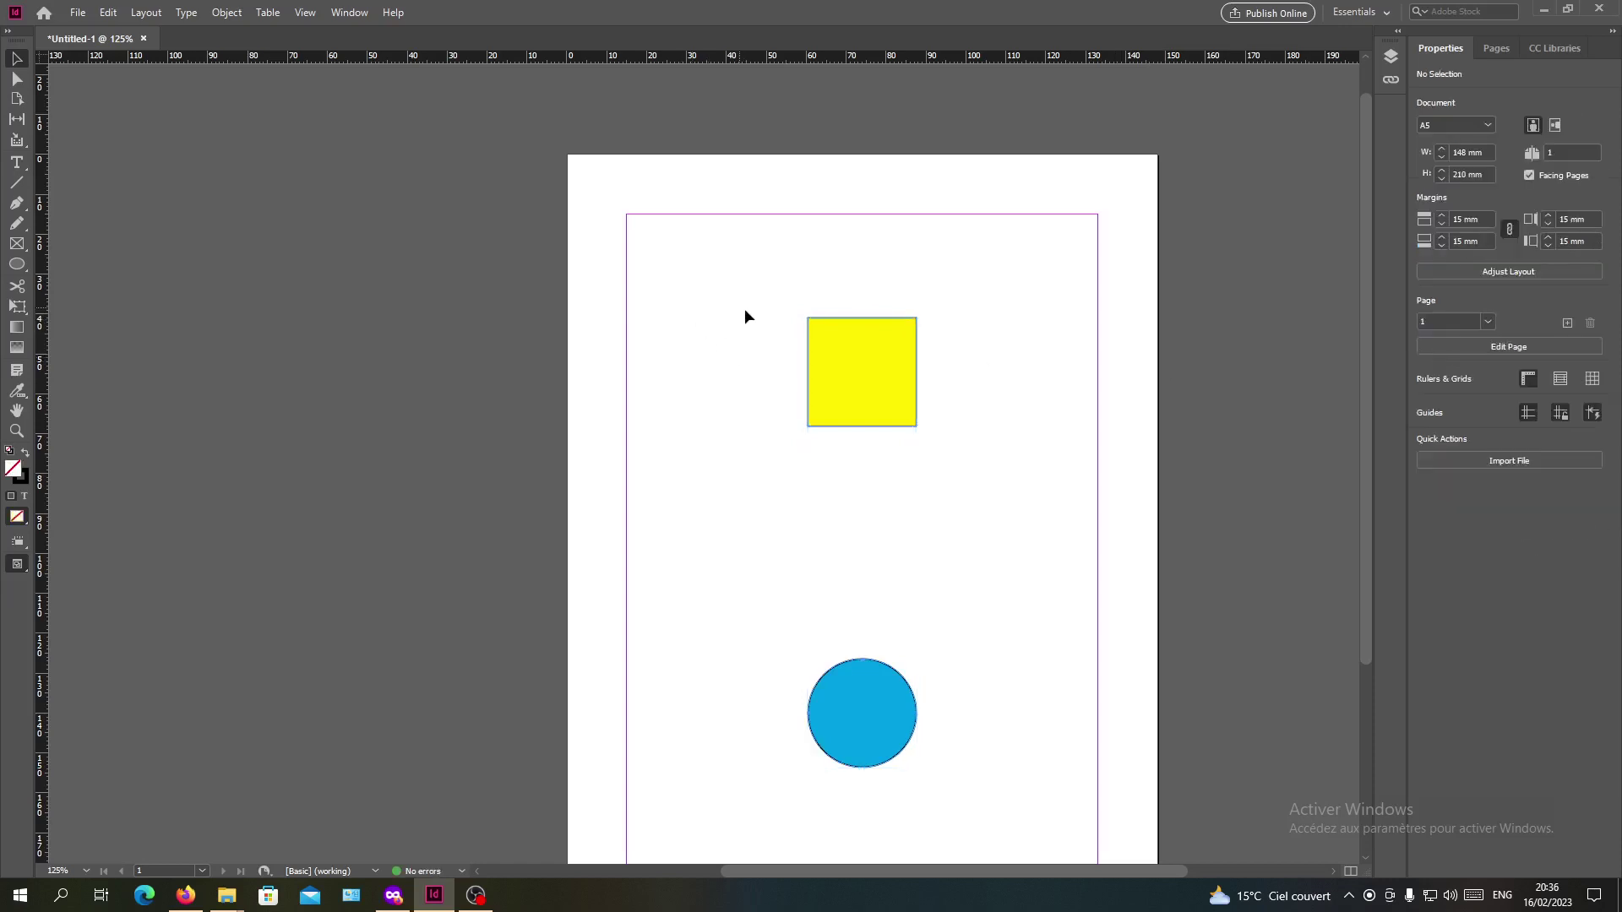
- Switch Align To back to Align to Selection and rearrange the square and circle
left_click_drag(745, 317, 1016, 706)
left_click(1428, 358)
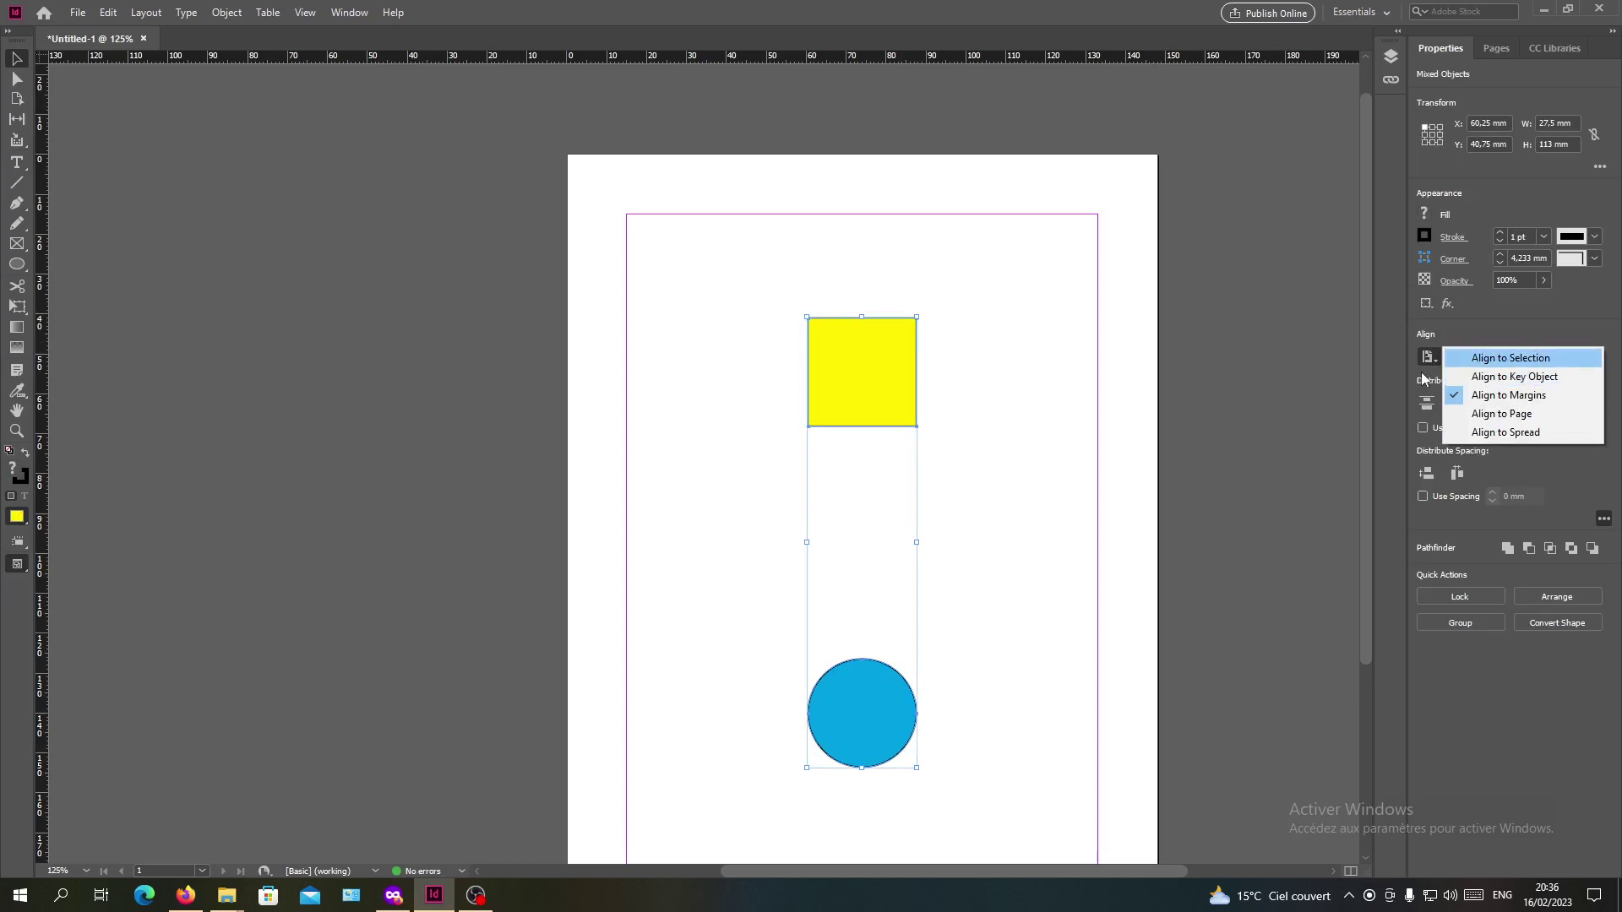
left_click(1510, 358)
left_click(1005, 498)
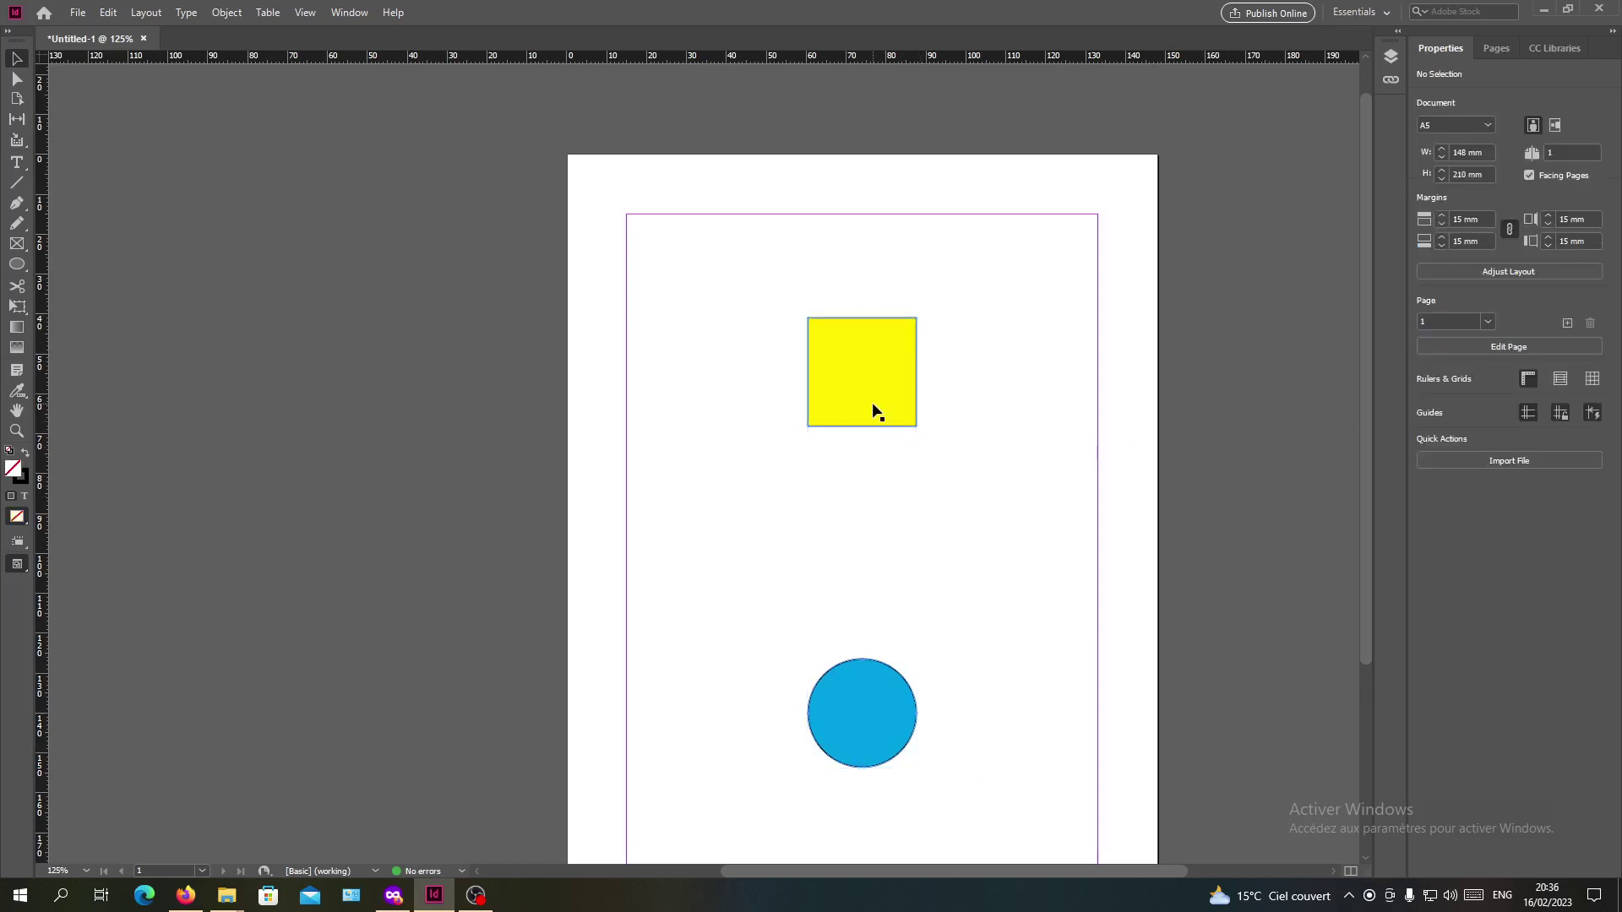
left_click_drag(872, 402, 1009, 360)
- Spread the shapes apart, then align horizontal and vertical centres so the circle sits on the square
left_click_drag(880, 700, 734, 663)
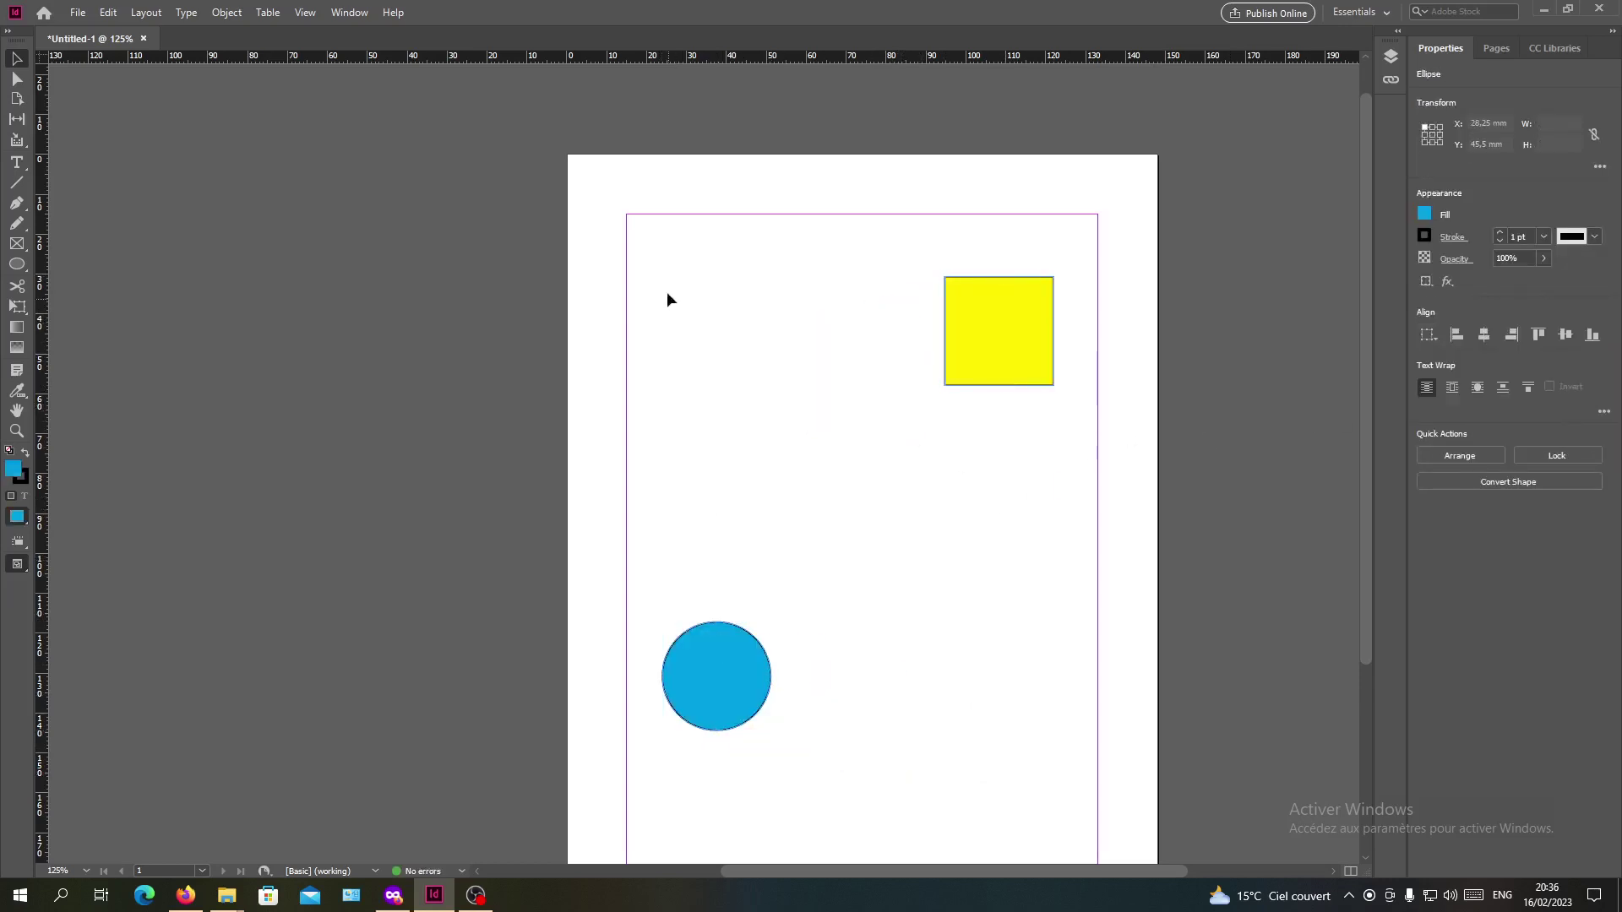
left_click_drag(629, 239, 1162, 769)
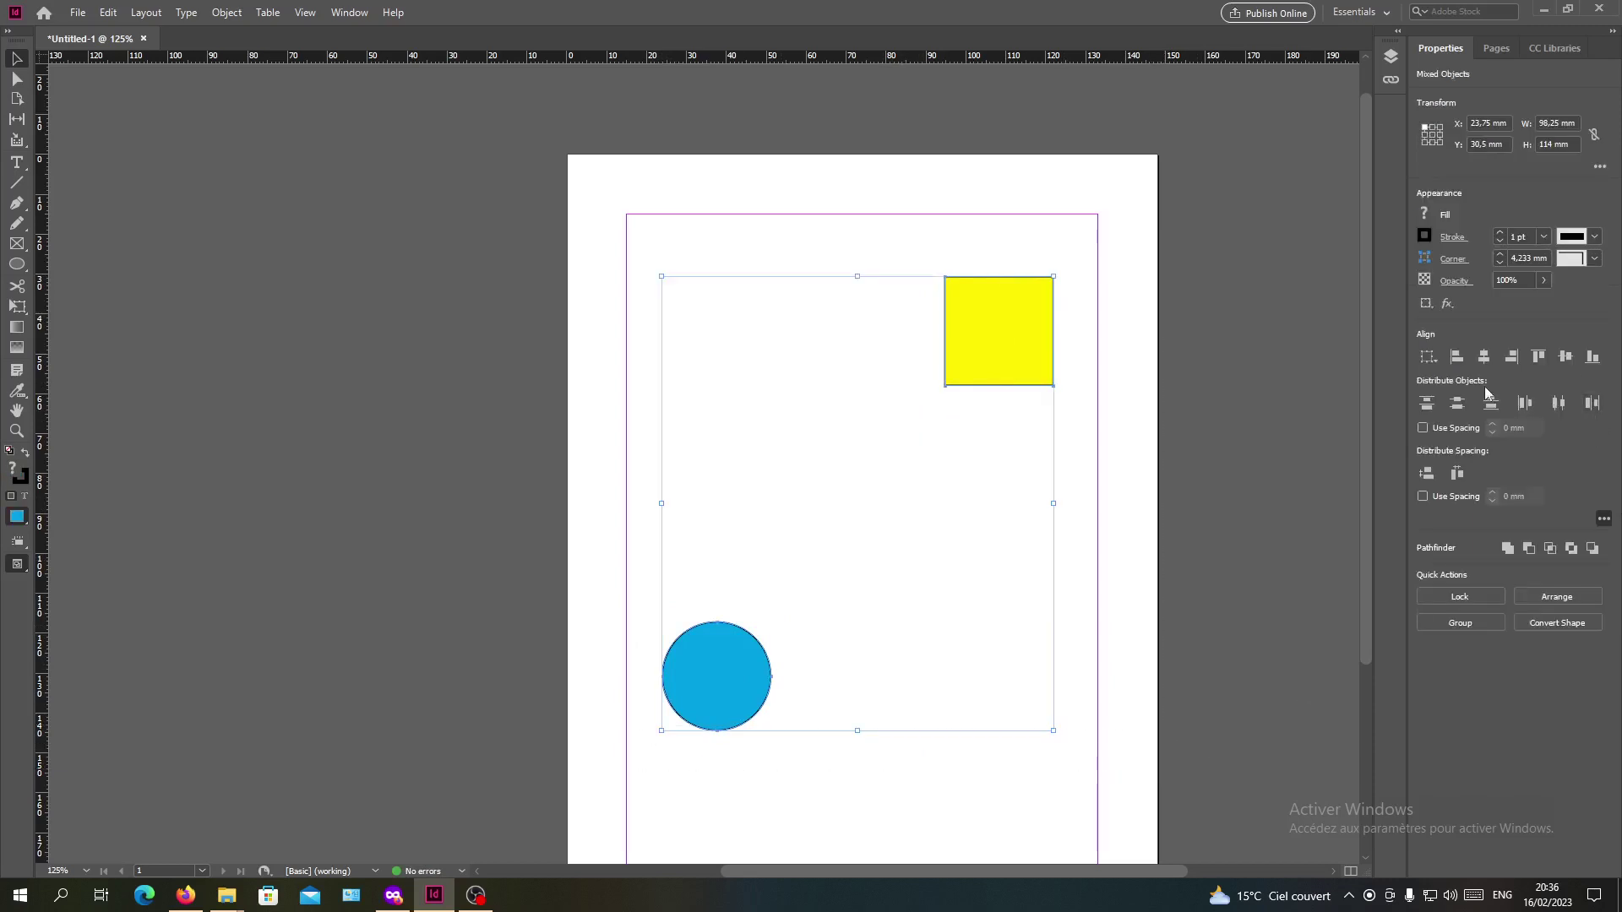
left_click(1484, 356)
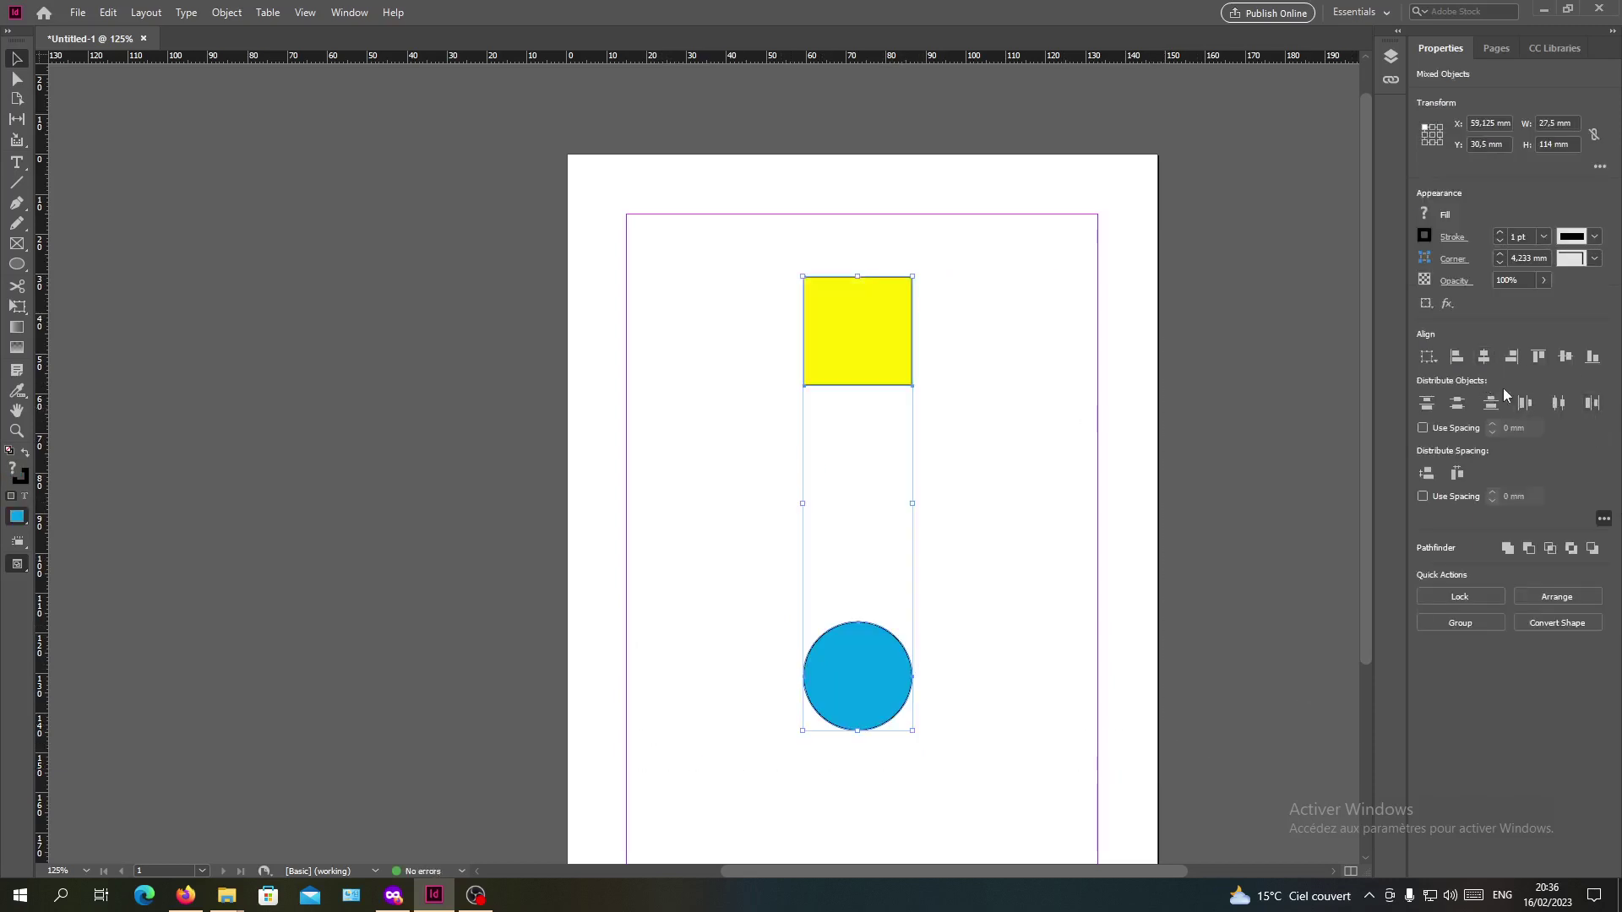
left_click(1428, 357)
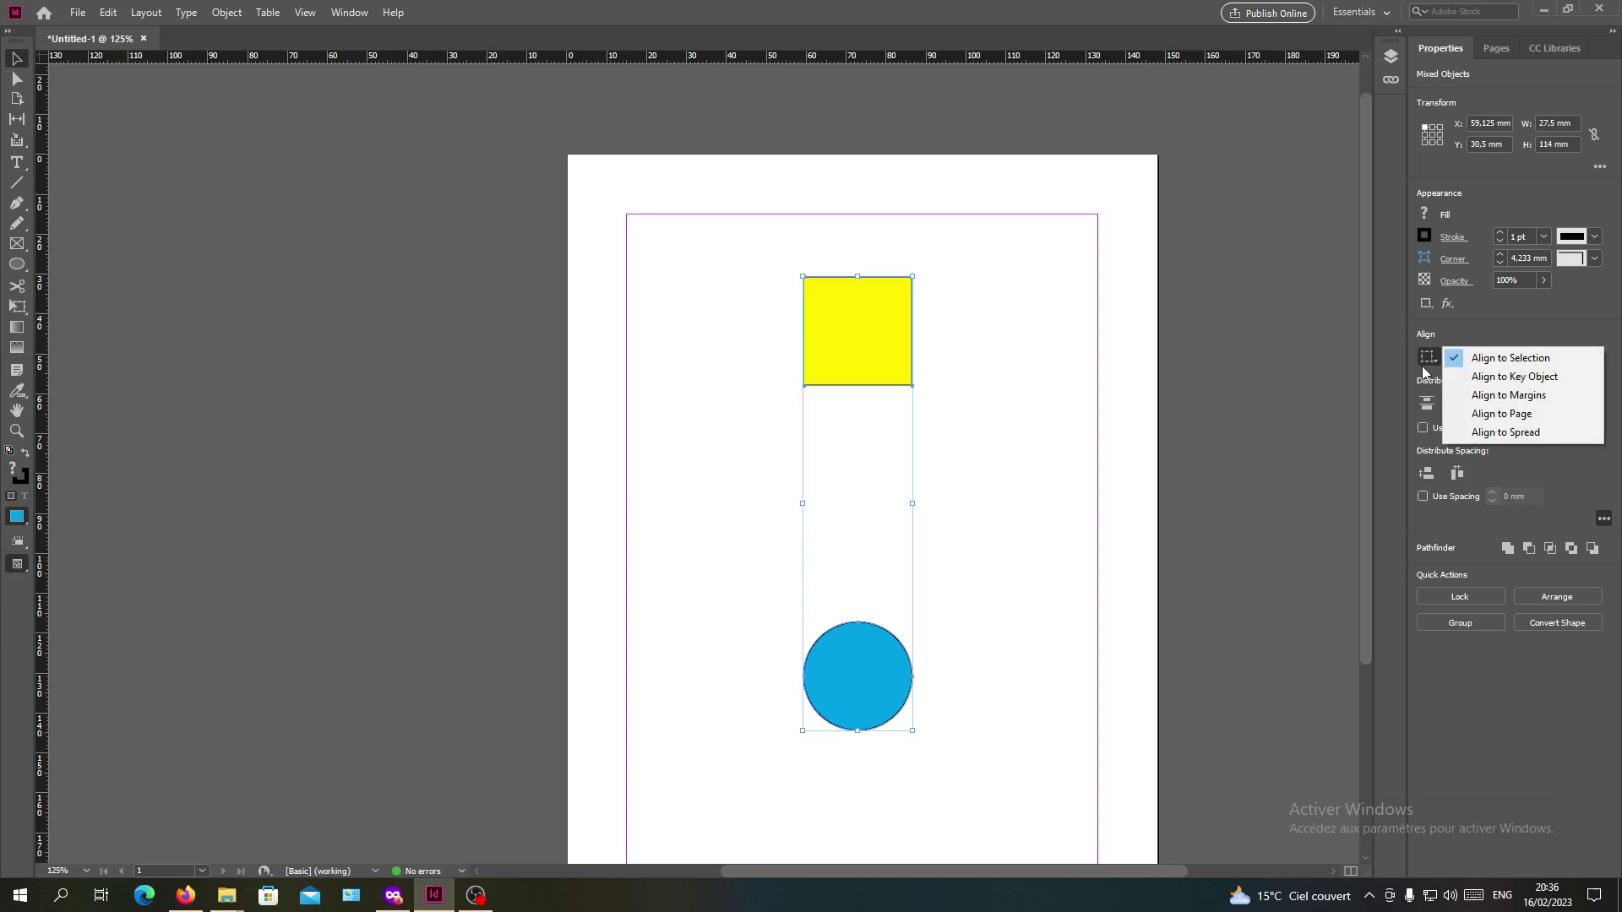
left_click(1420, 372)
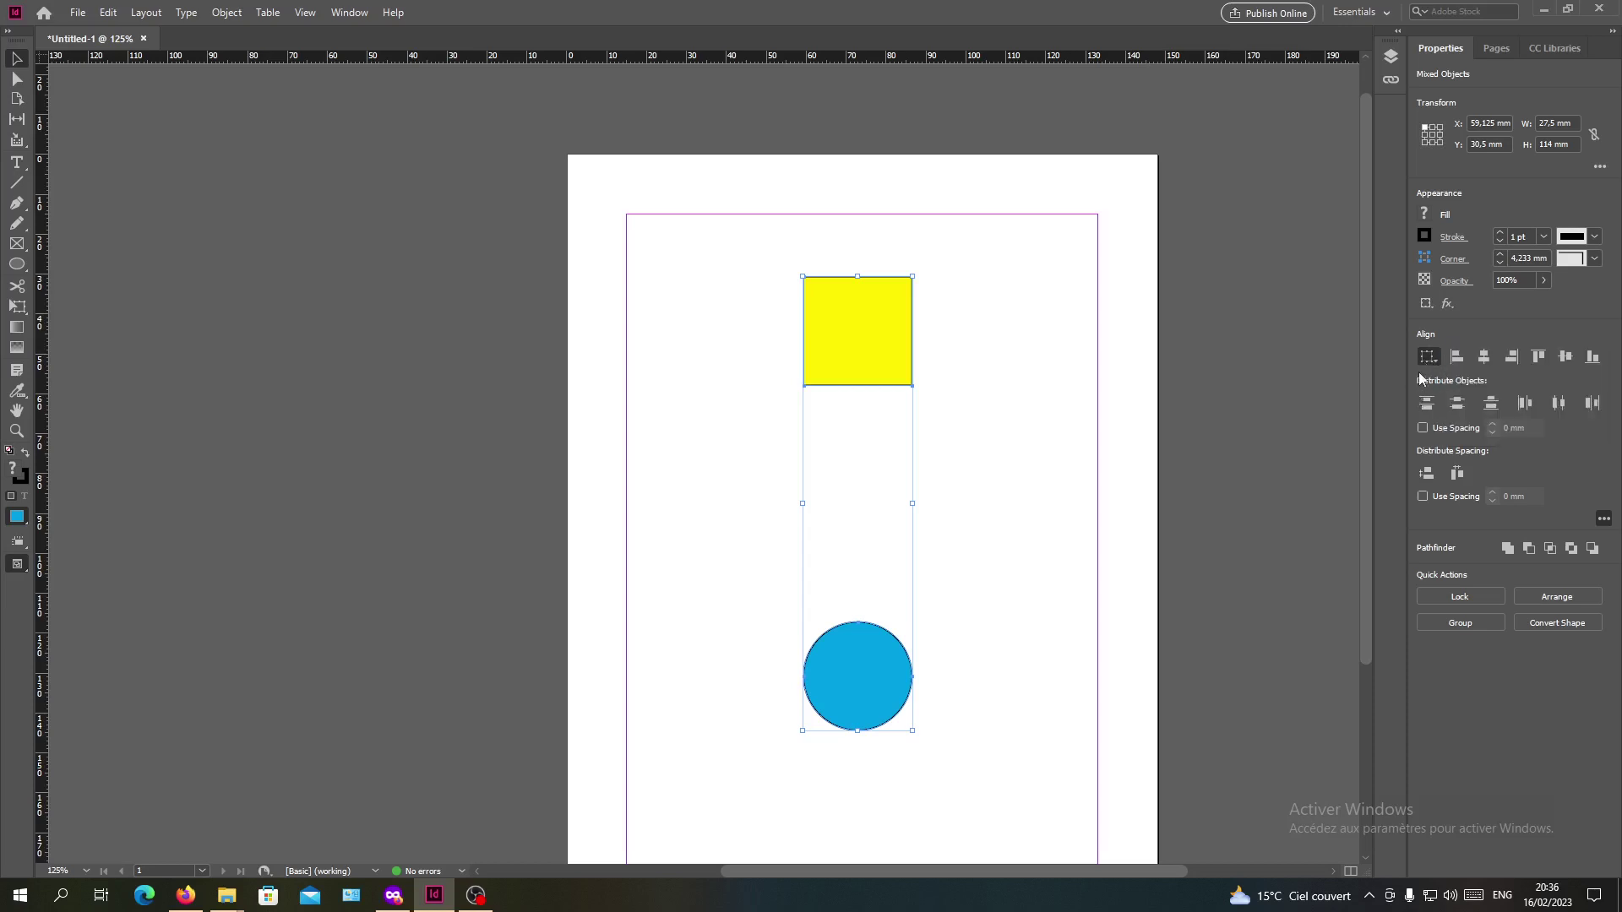
left_click(1565, 356)
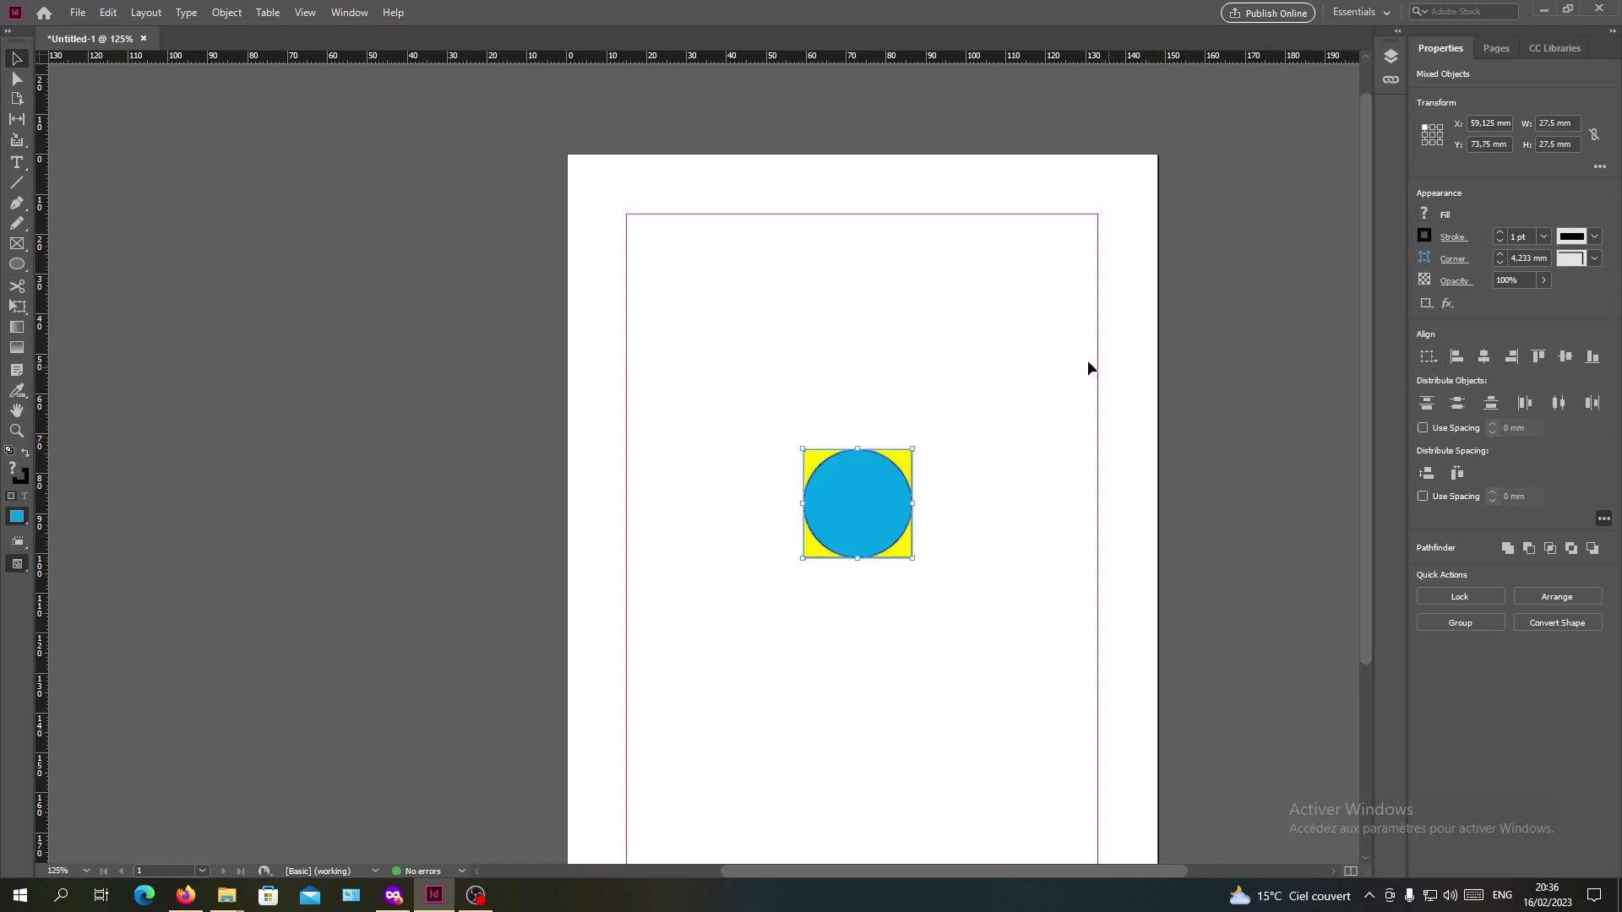
left_click(1438, 360)
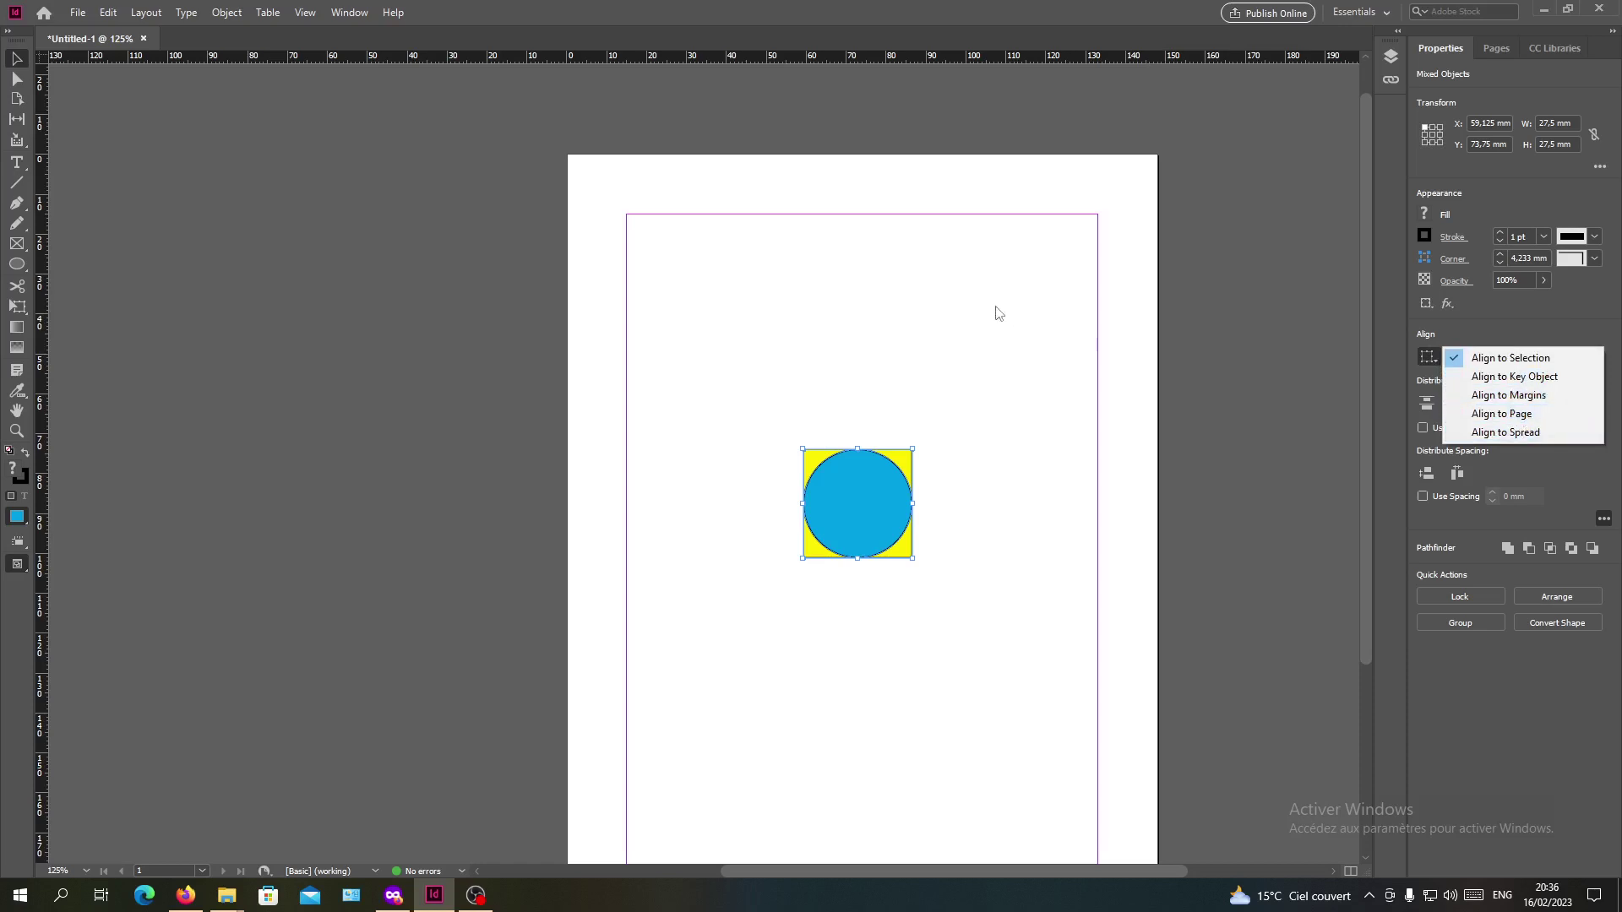
- With Align to Margins, separate the shapes and distribute top edges between top and bottom margins
left_click(1501, 413)
left_click(1032, 459)
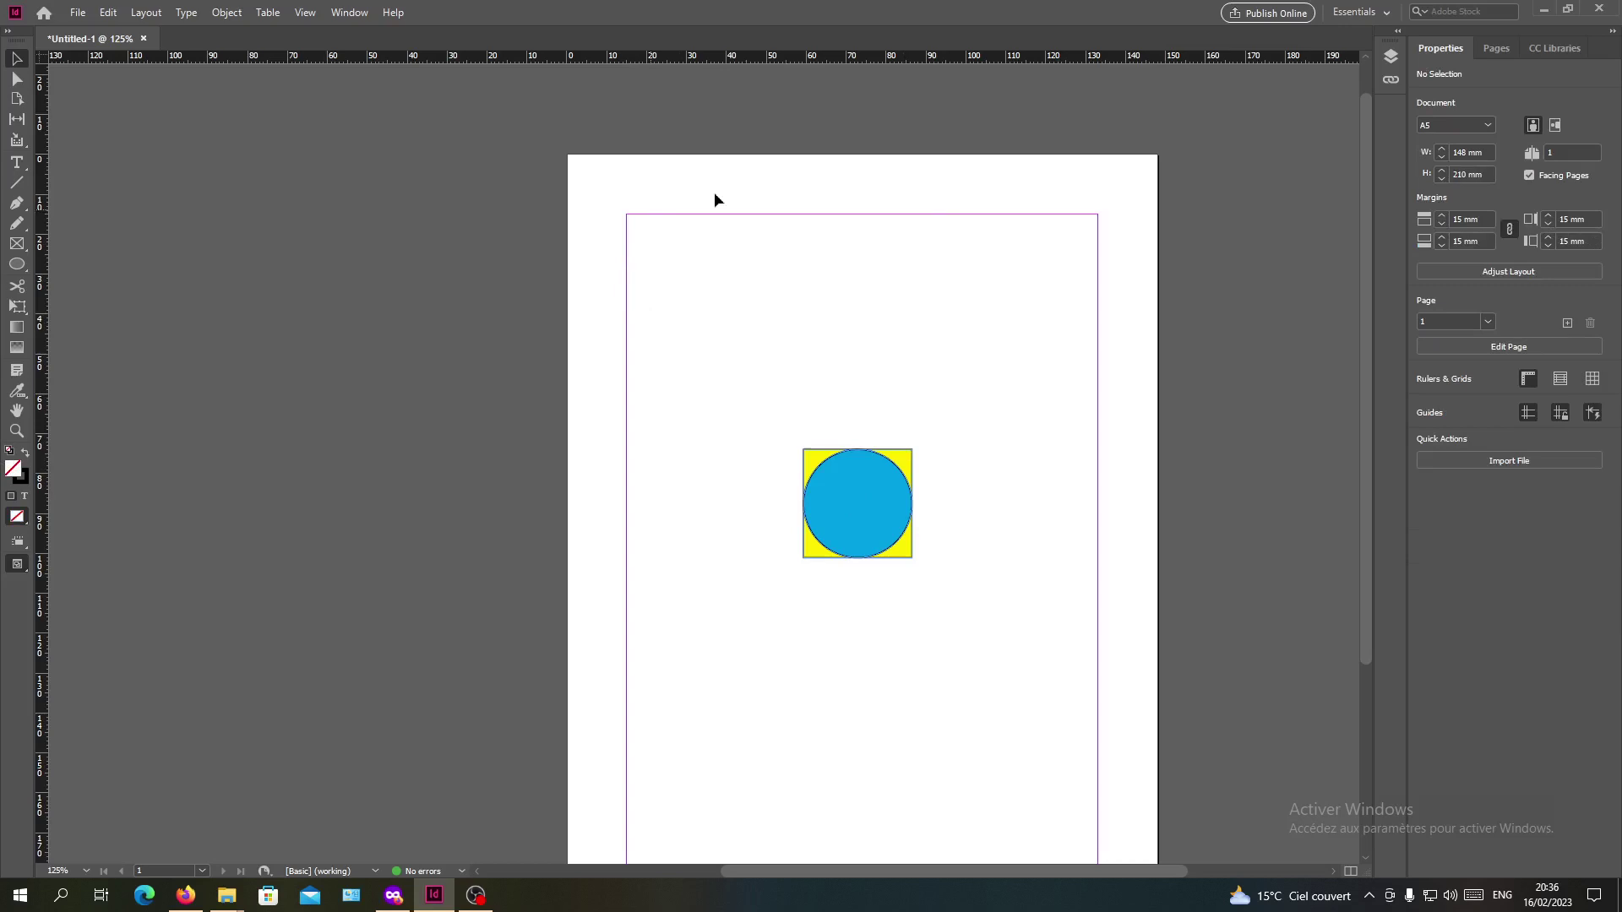
left_click_drag(879, 539, 716, 581)
left_click(667, 248)
left_click_drag(672, 239, 1065, 748)
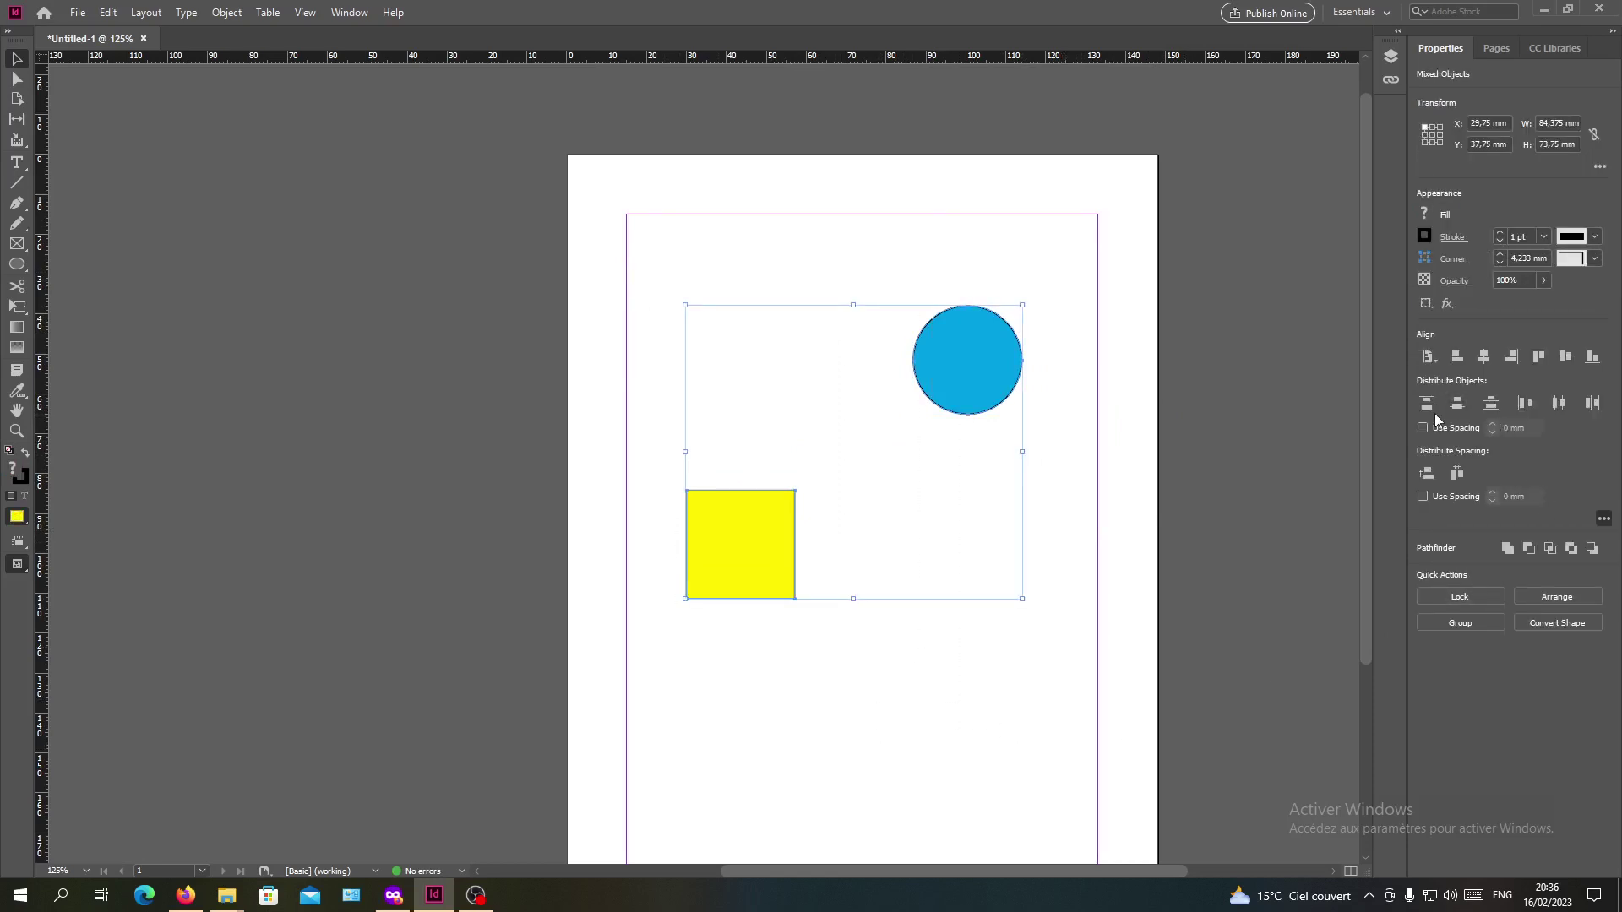
left_click(1426, 405)
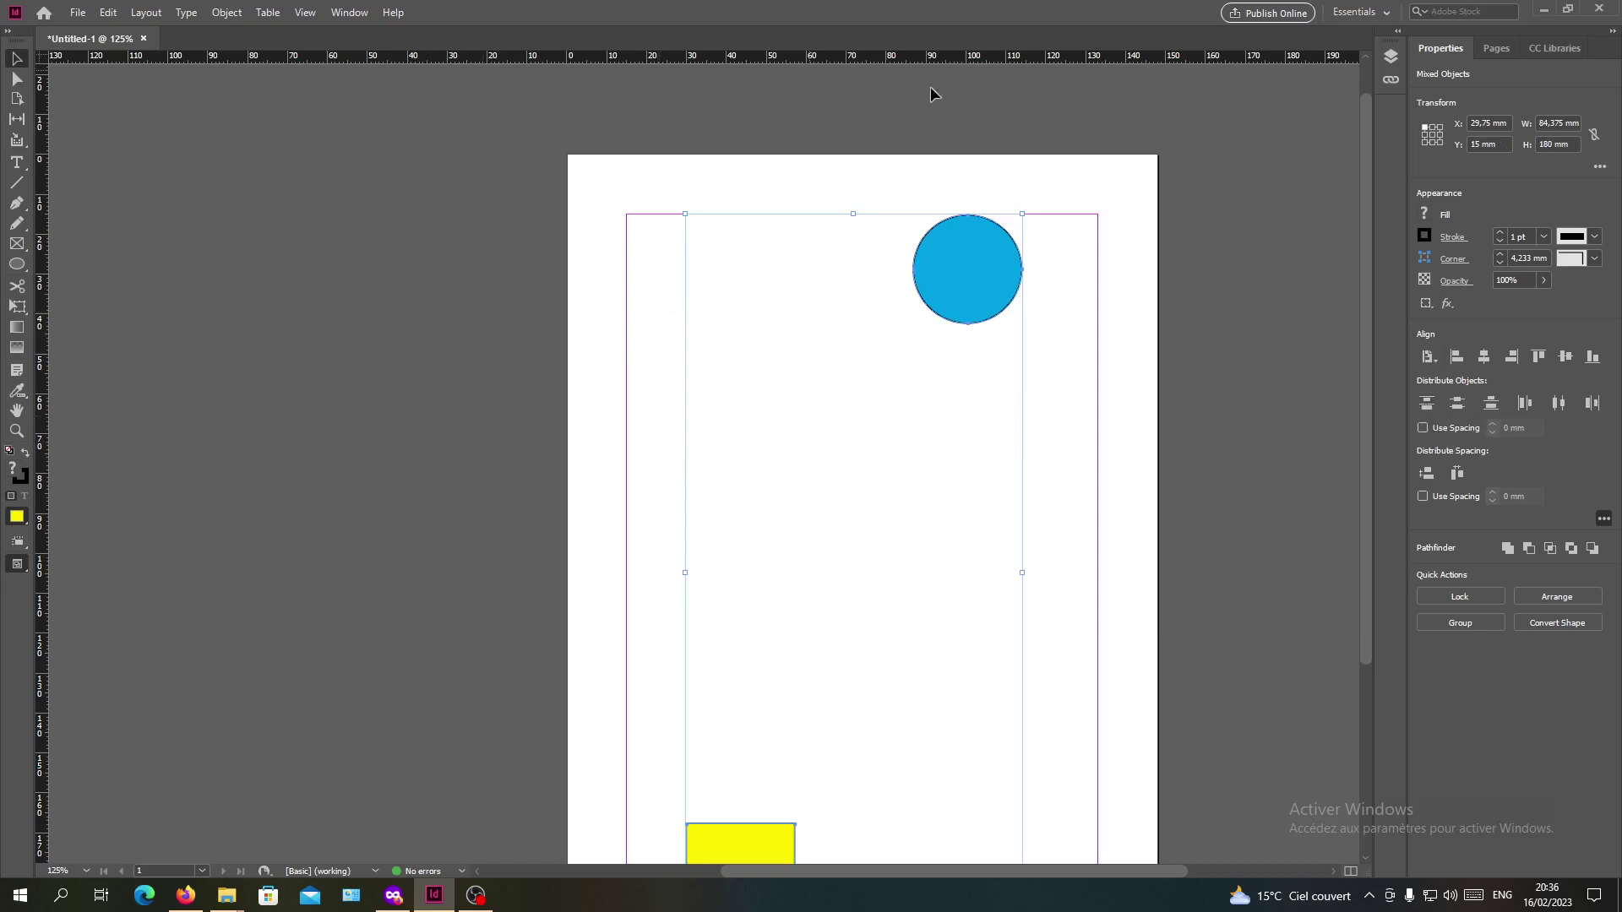
- Try horizontal-centre, distribute-left and right-edge alignment, then move both shapes up together
left_click(1482, 357)
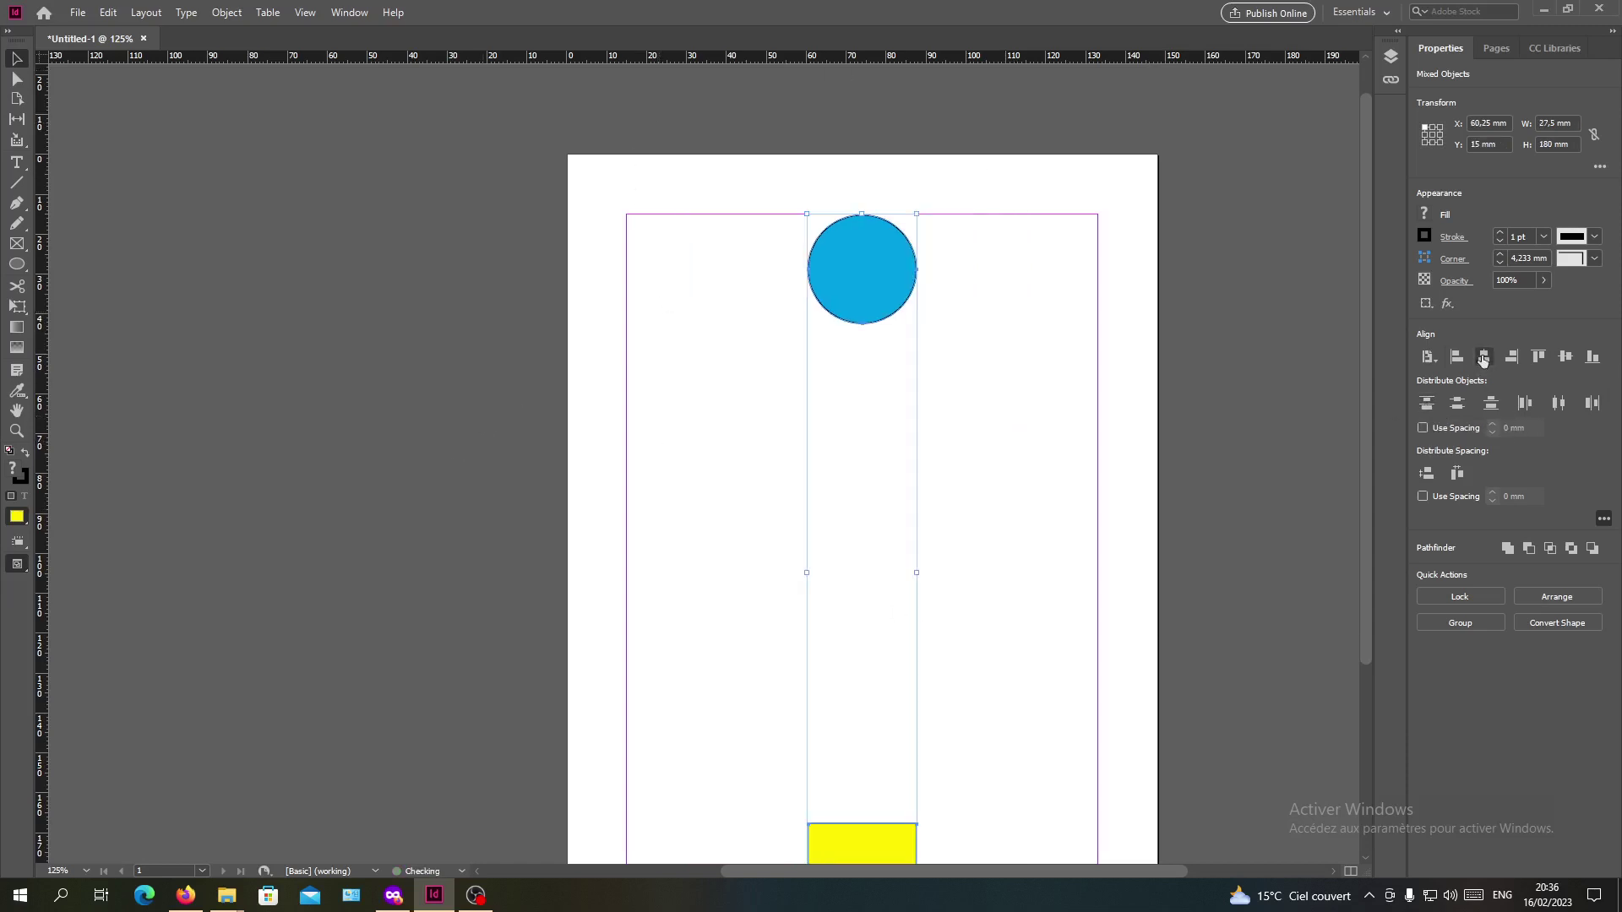
left_click(1524, 404)
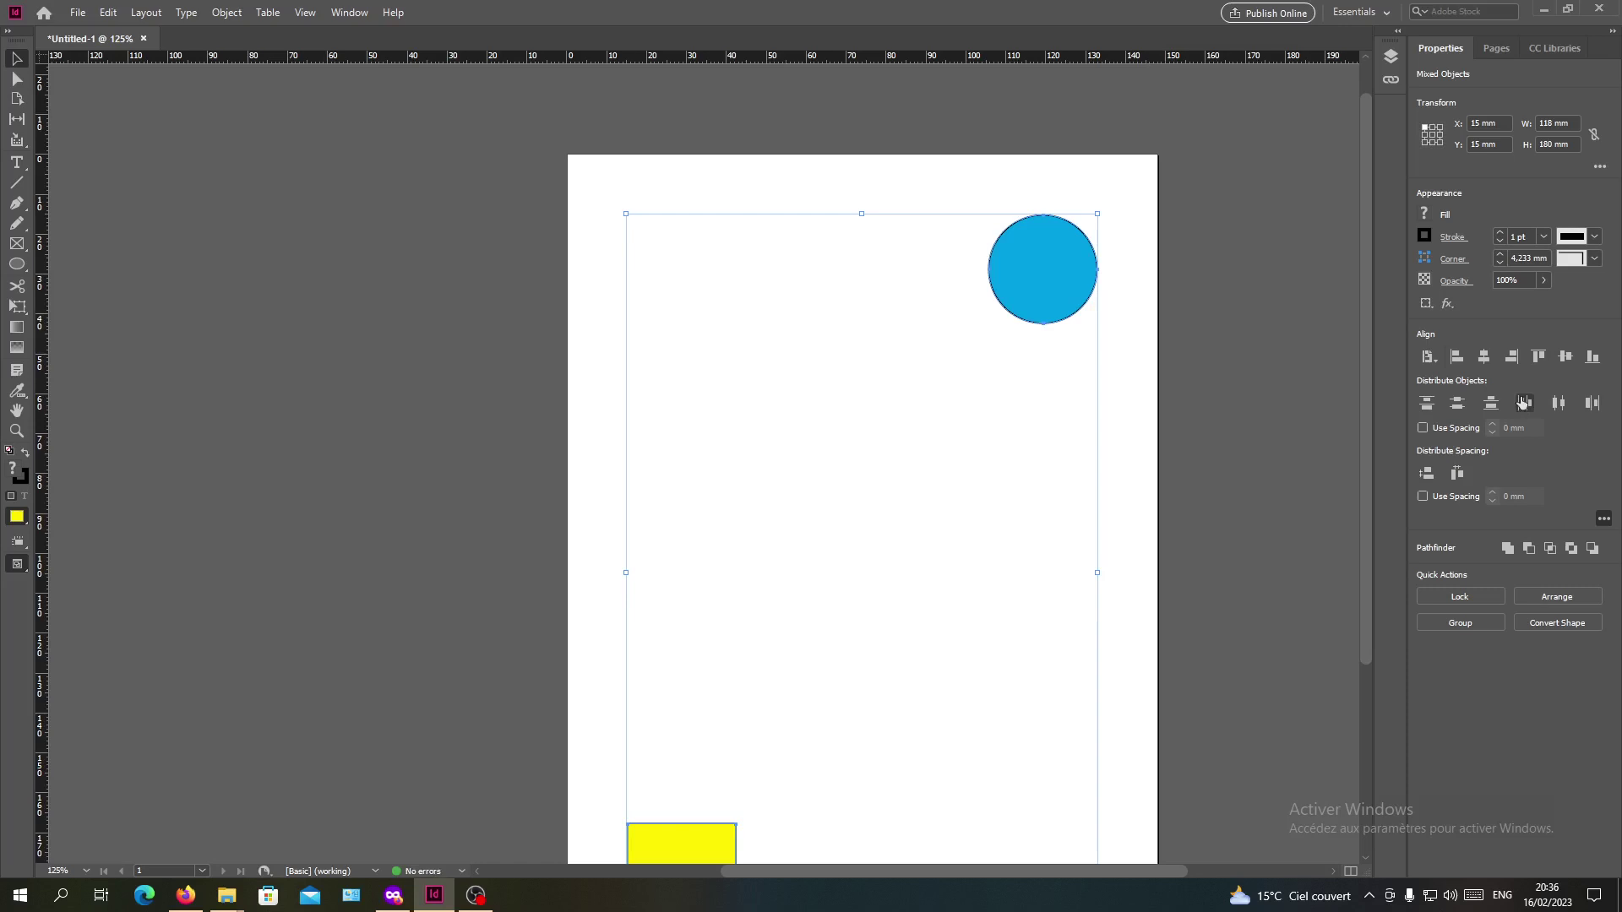
left_click(1484, 358)
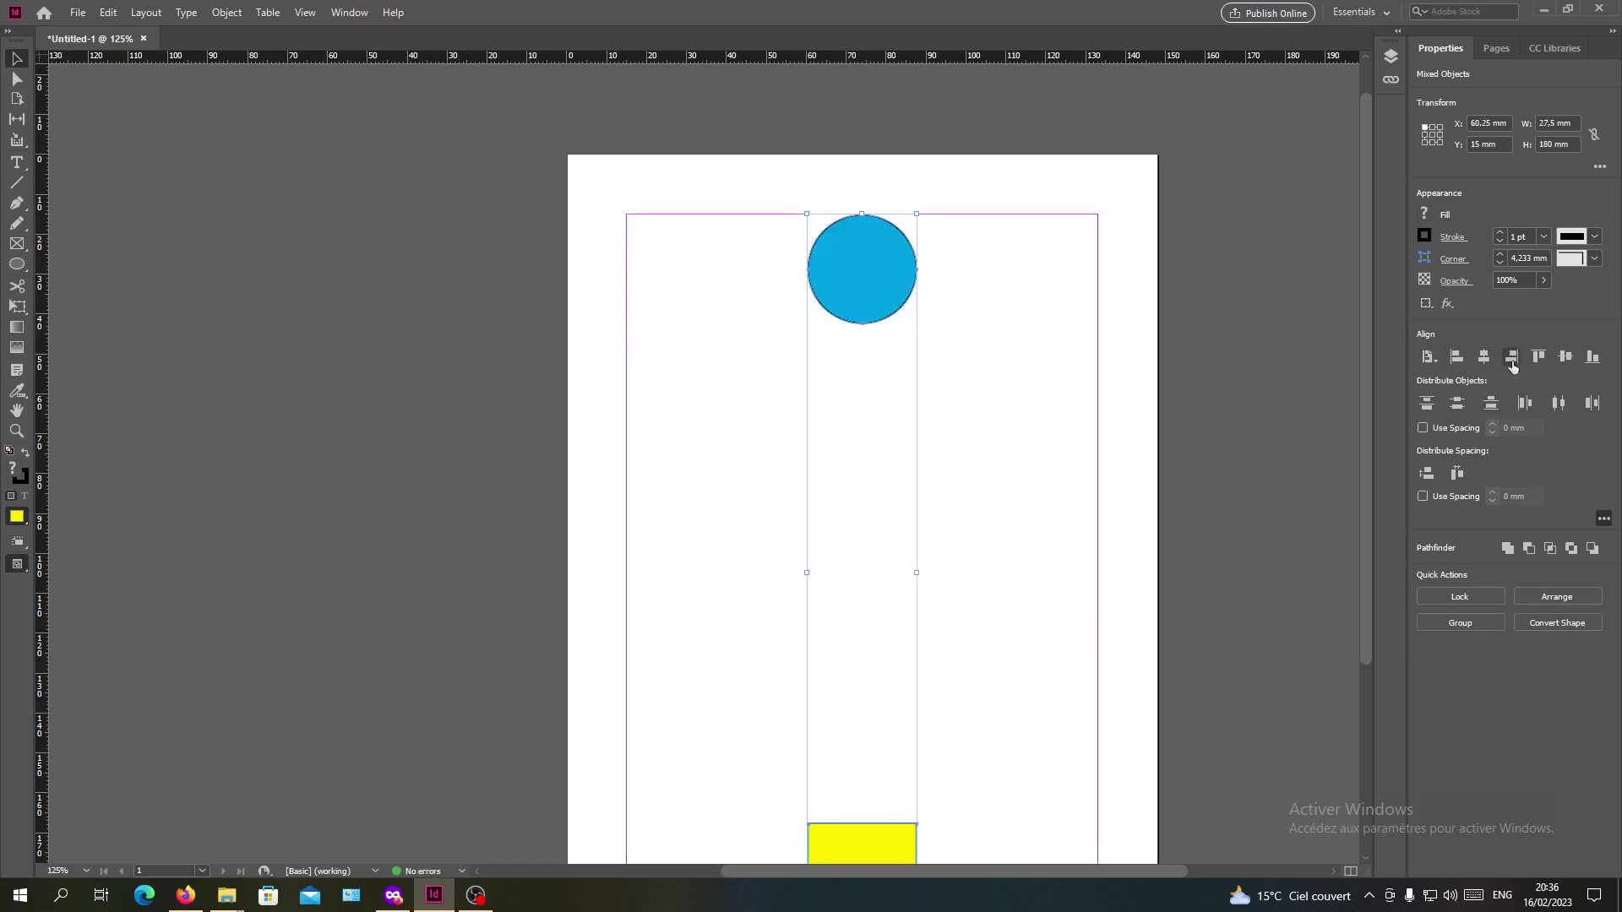
left_click(1511, 357)
scroll(970, 299, "down", 2)
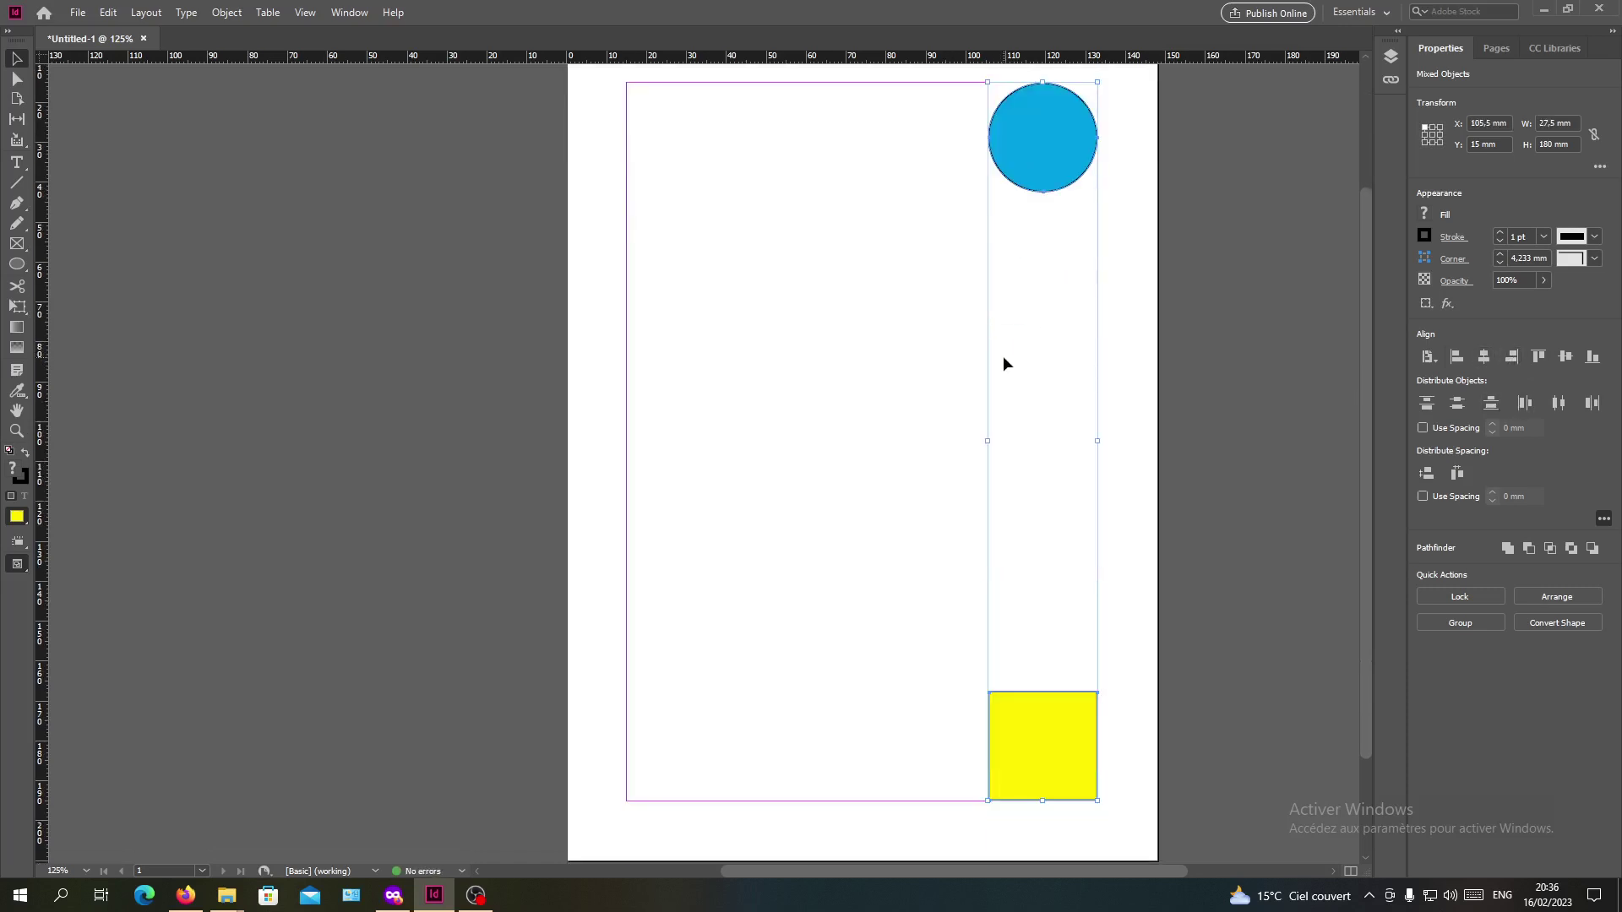
scroll(1003, 363, "down", 1)
left_click_drag(1039, 627, 1039, 482)
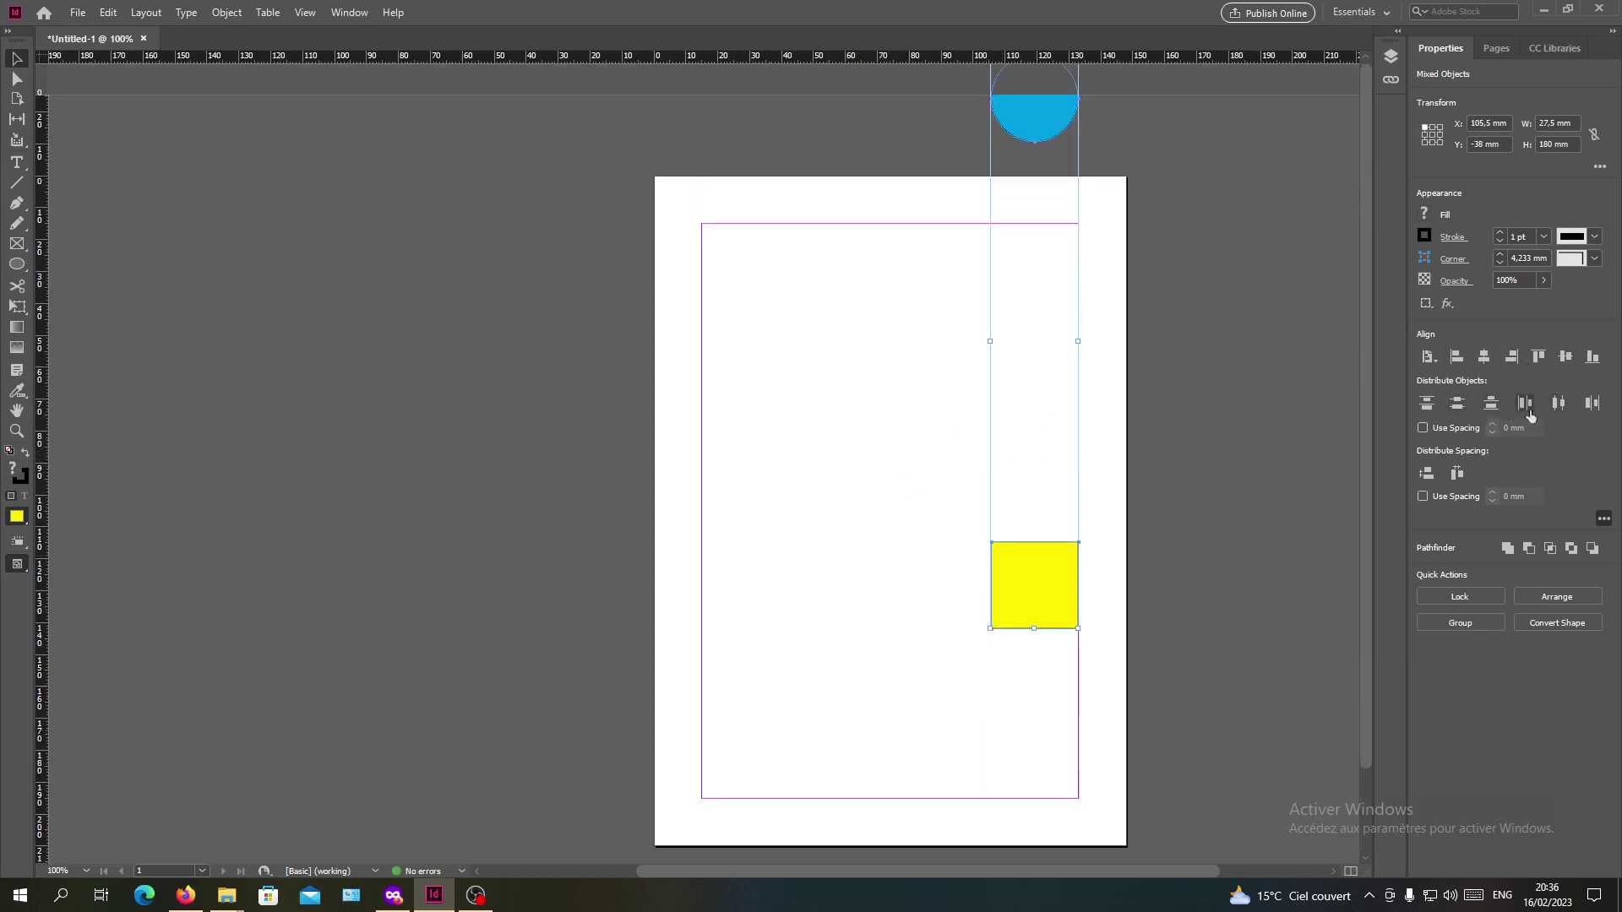
- Distribute the shapes between top and bottom margins and align both to the left margin
left_click(1590, 404)
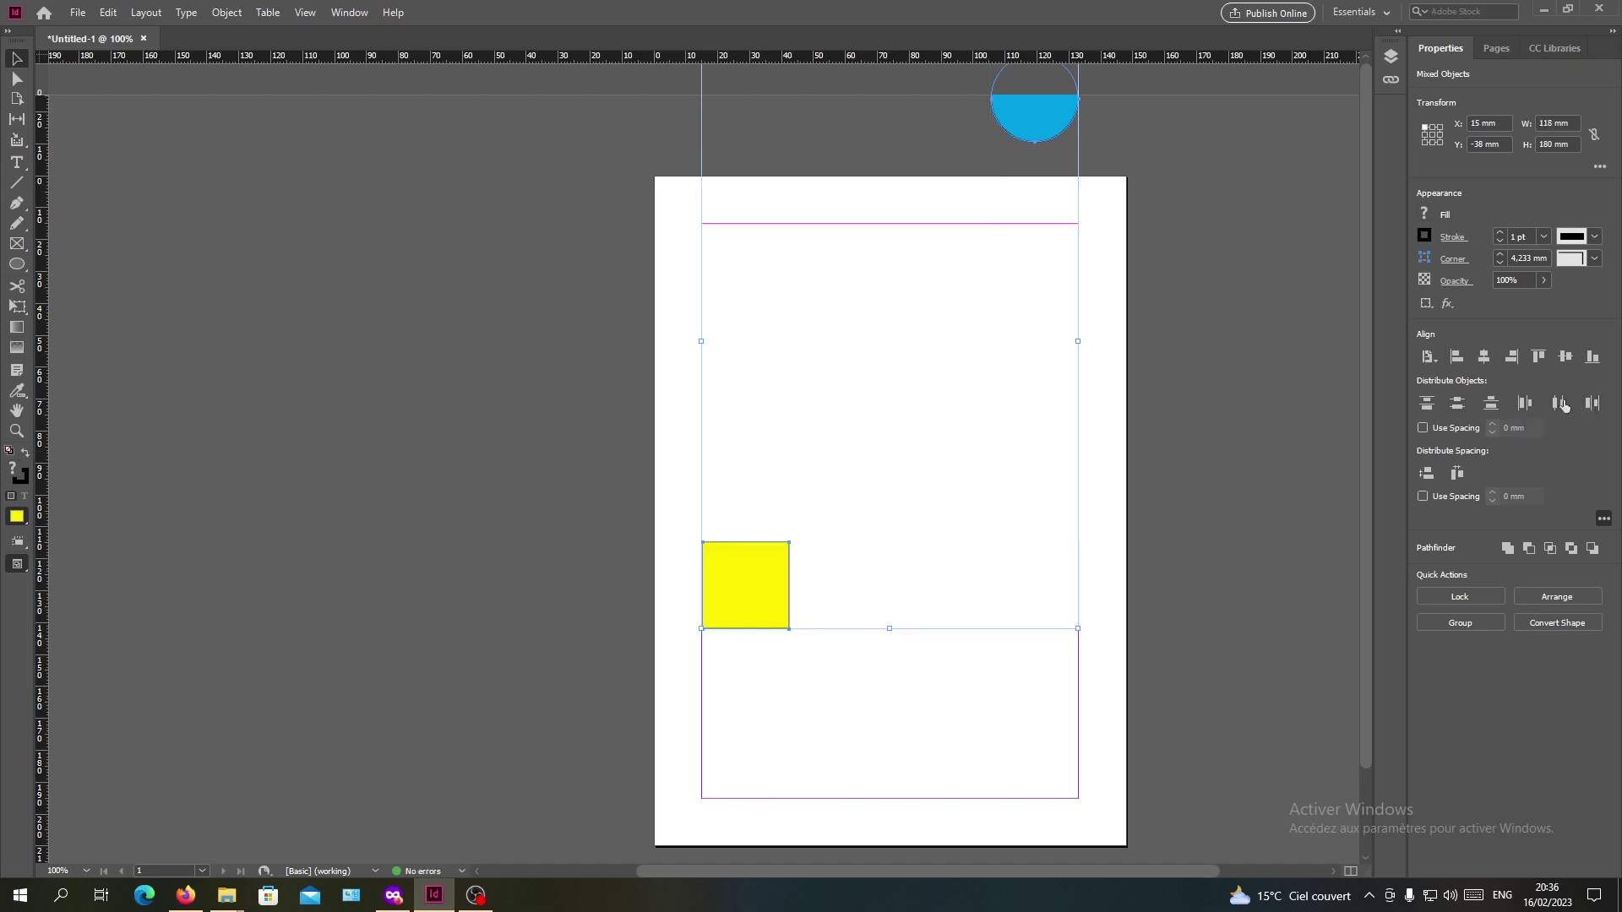
left_click(1492, 403)
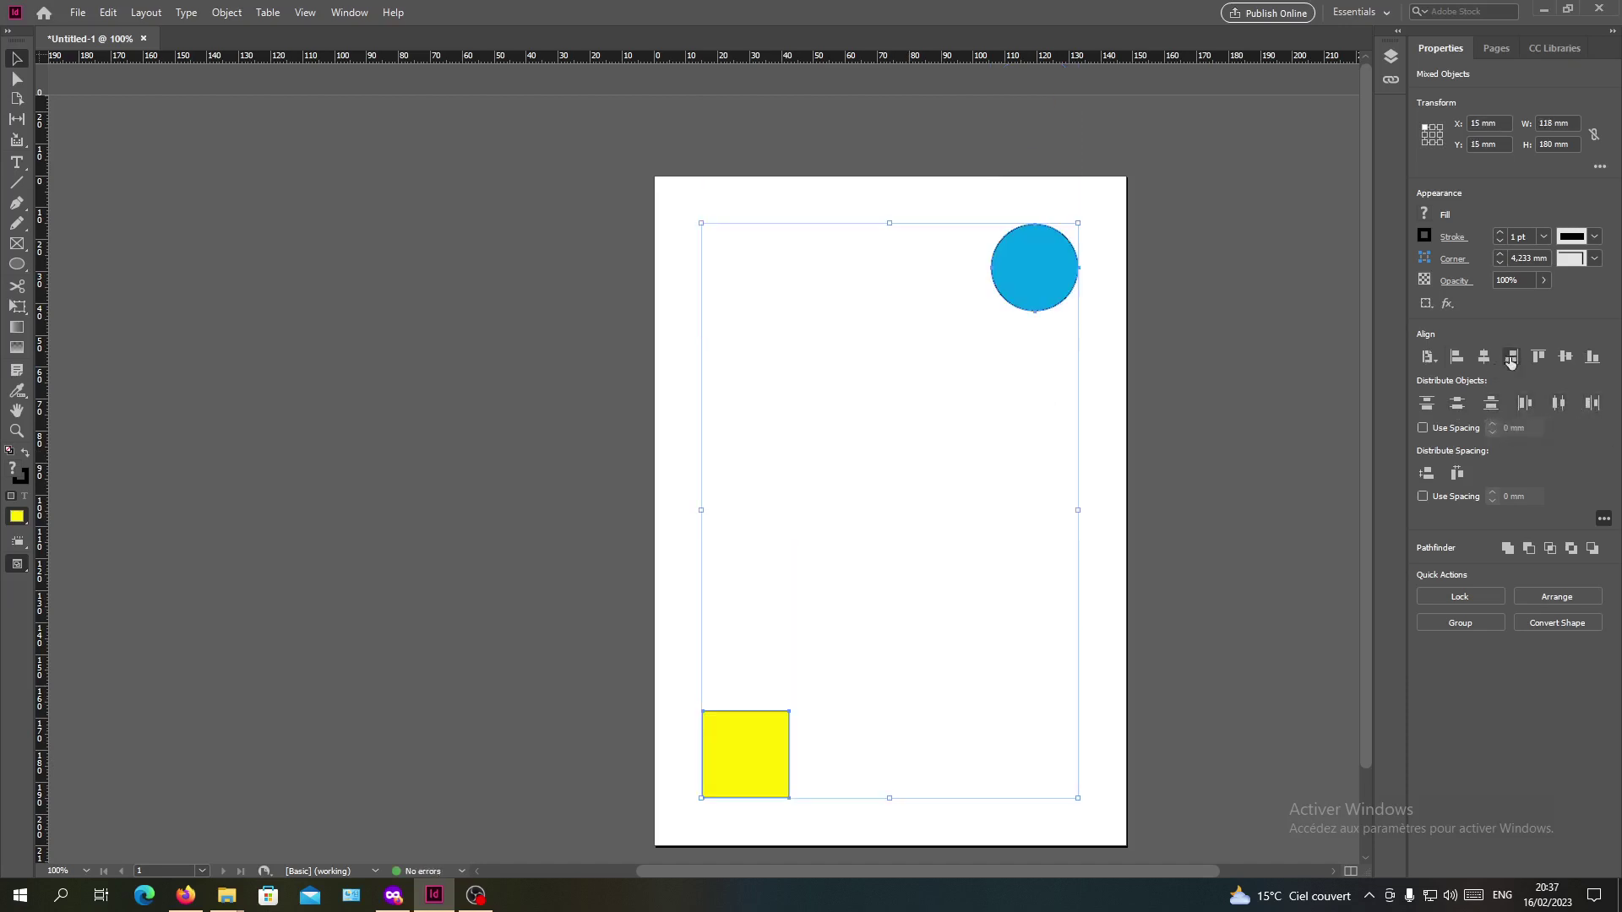
left_click(1484, 357)
left_click(1458, 358)
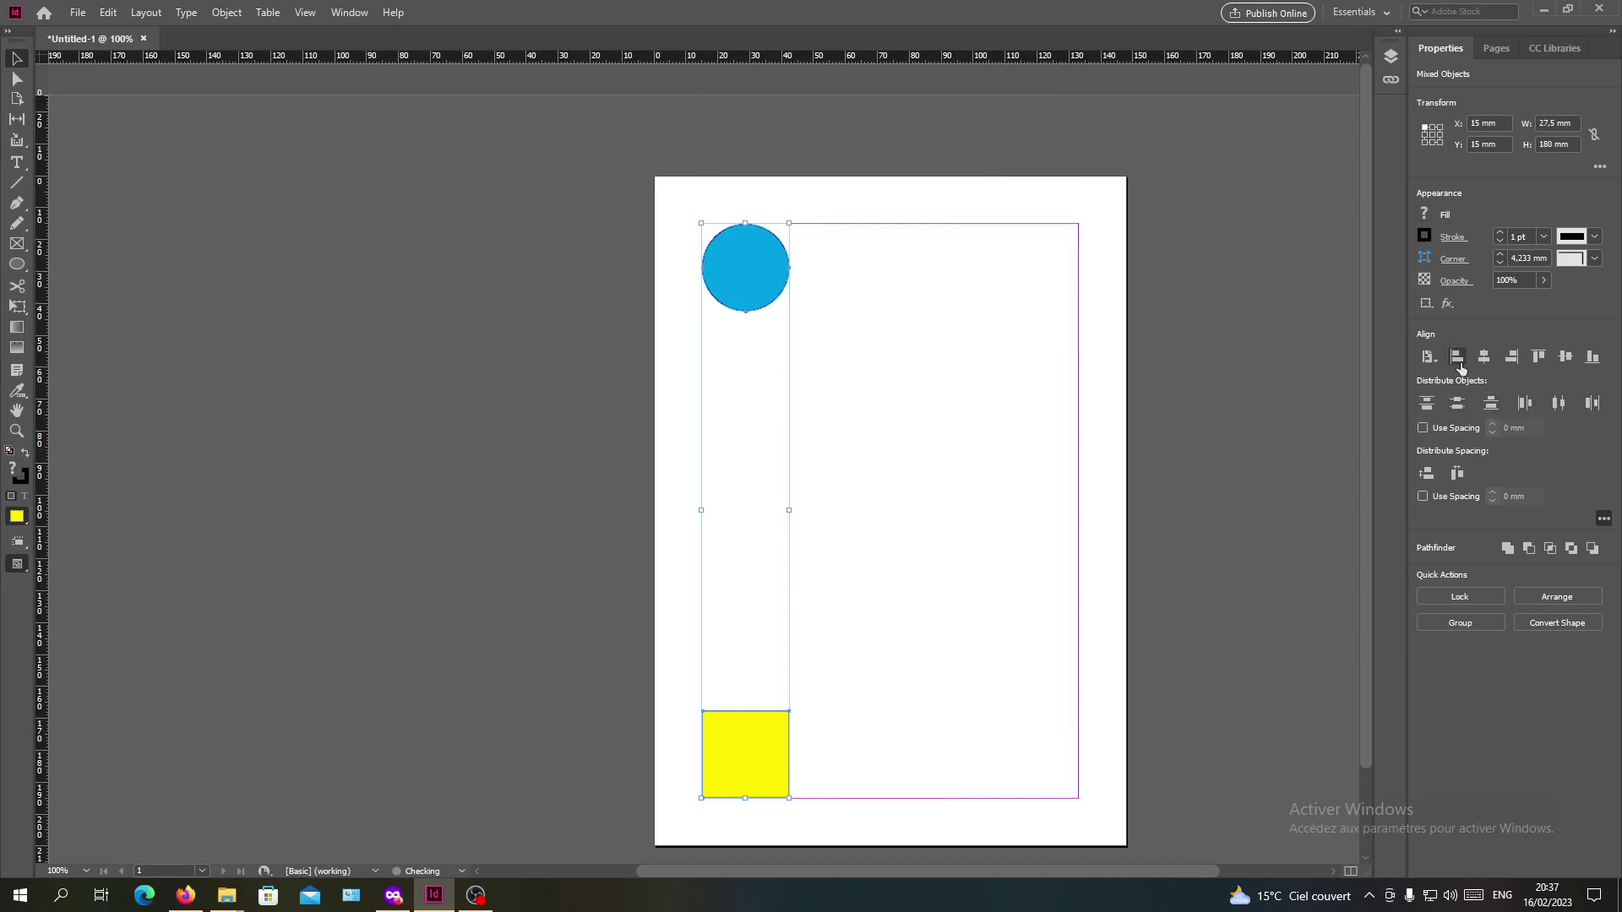
- Align vertical centres, distribute horizontal centres to left and right margins, and raise the pair
left_click(1566, 357)
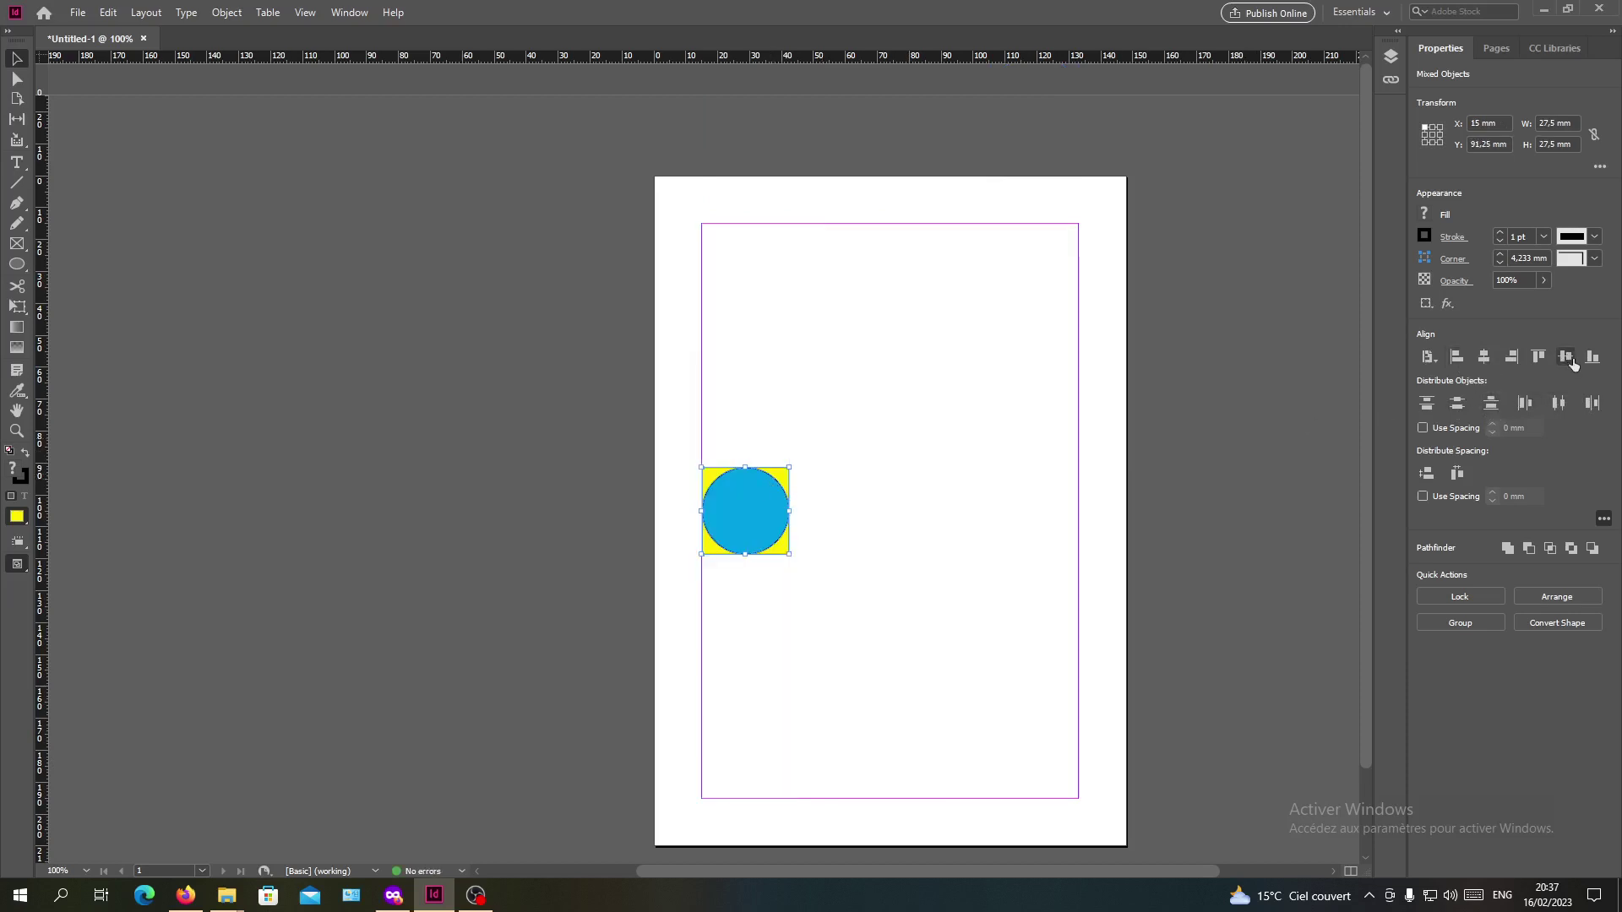
left_click(1558, 404)
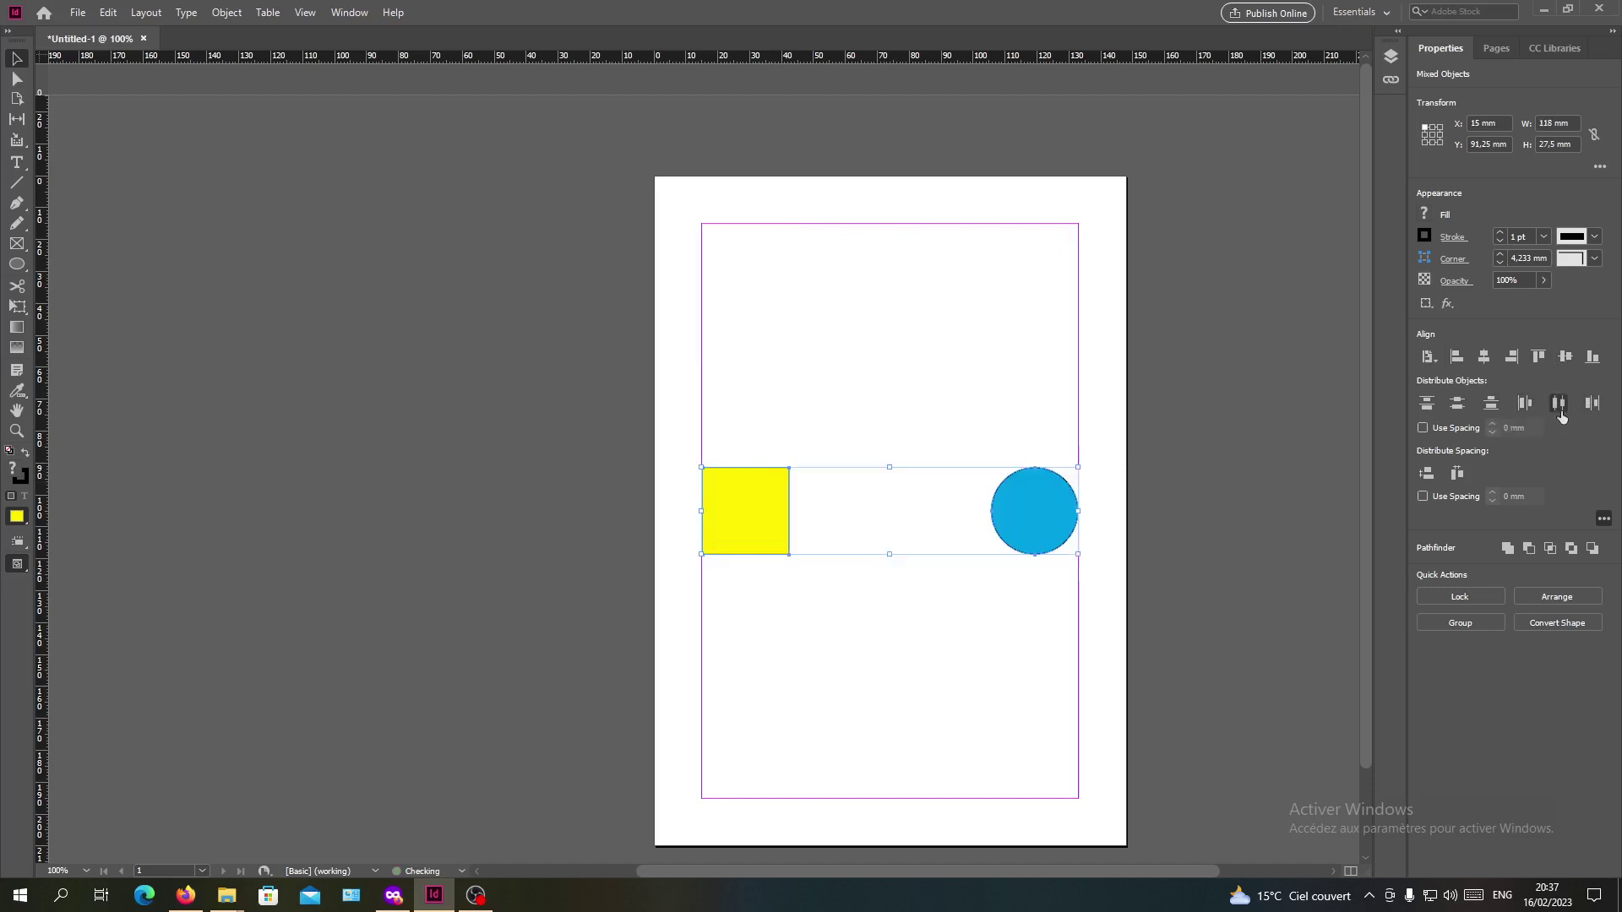
left_click_drag(1025, 518, 1032, 387)
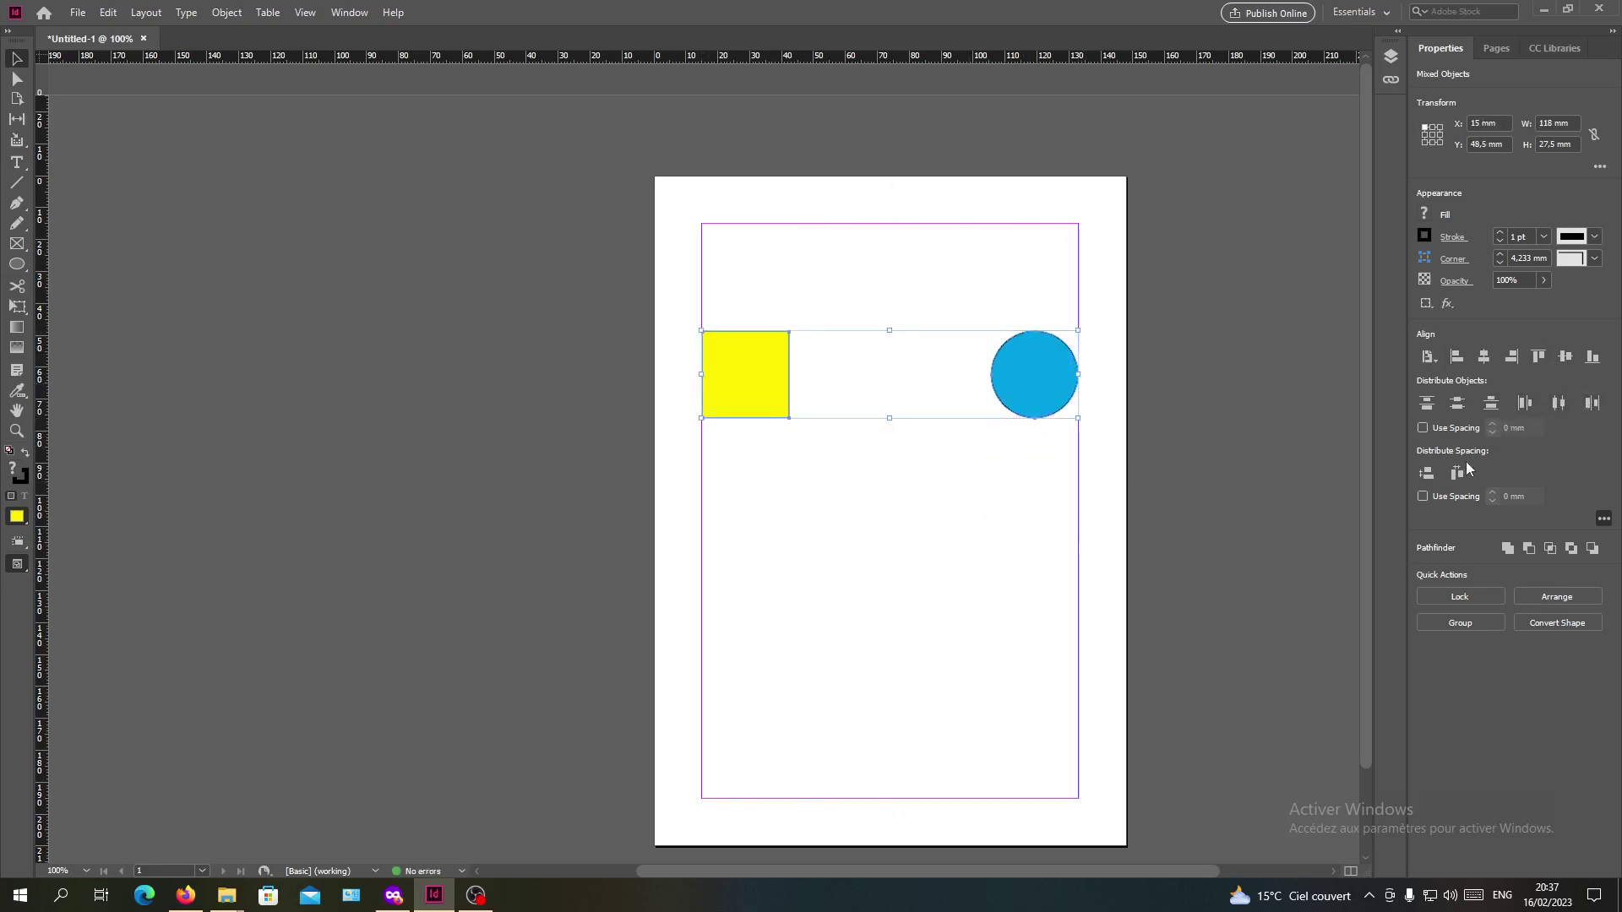
left_click(1429, 358)
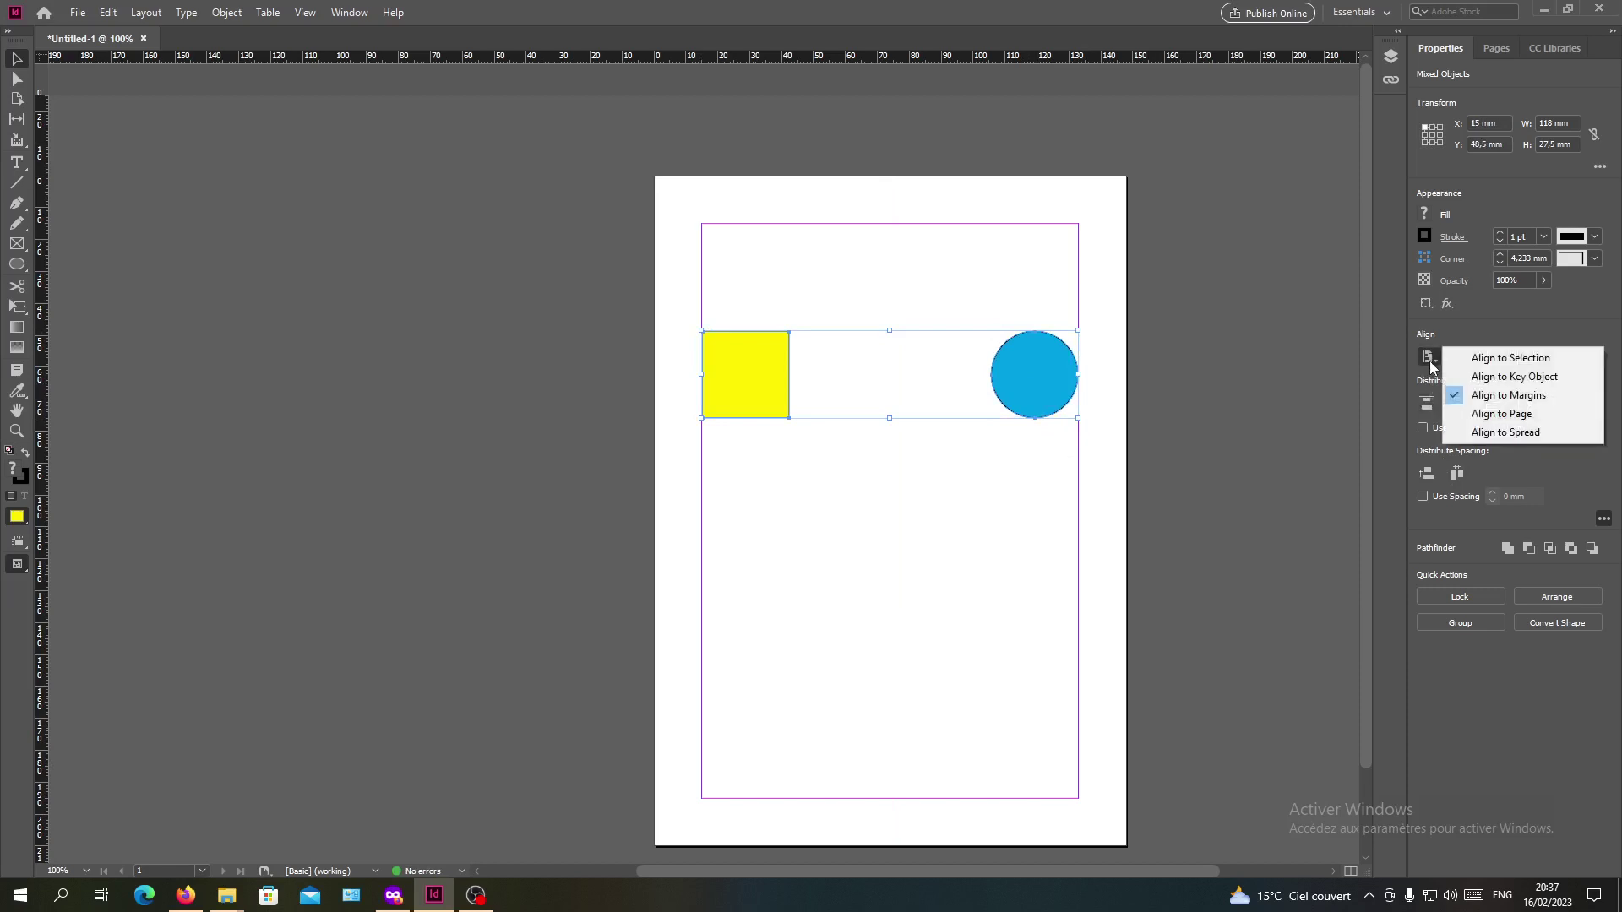
- Choose Align to Page, align top edges, then drag the square and circle back below the top margin
left_click(1476, 422)
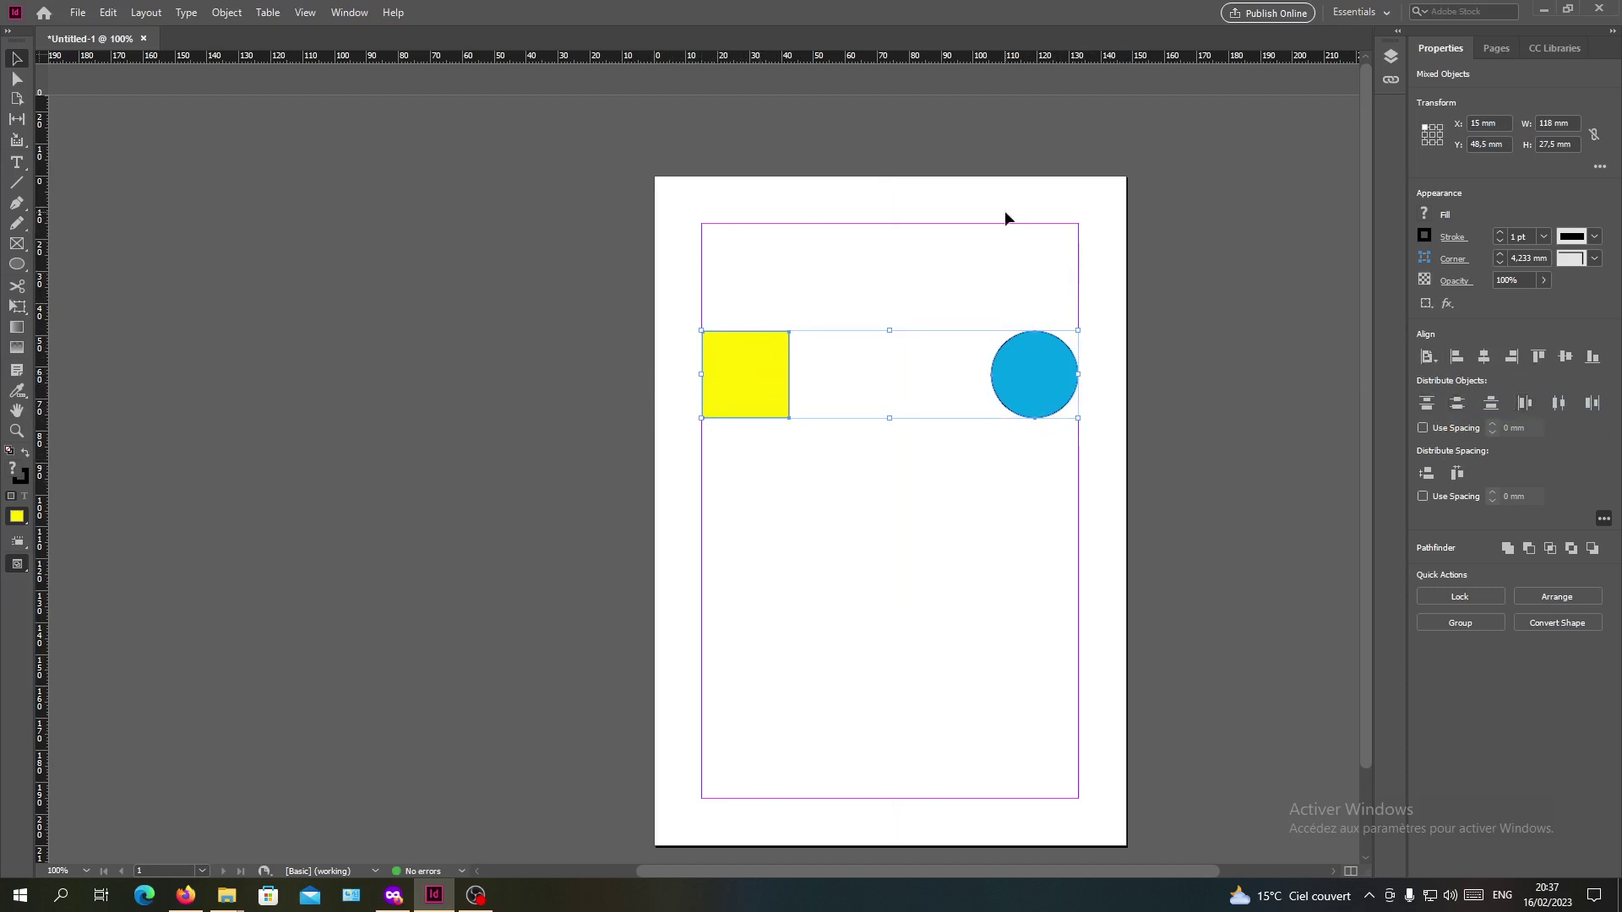
left_click(1539, 357)
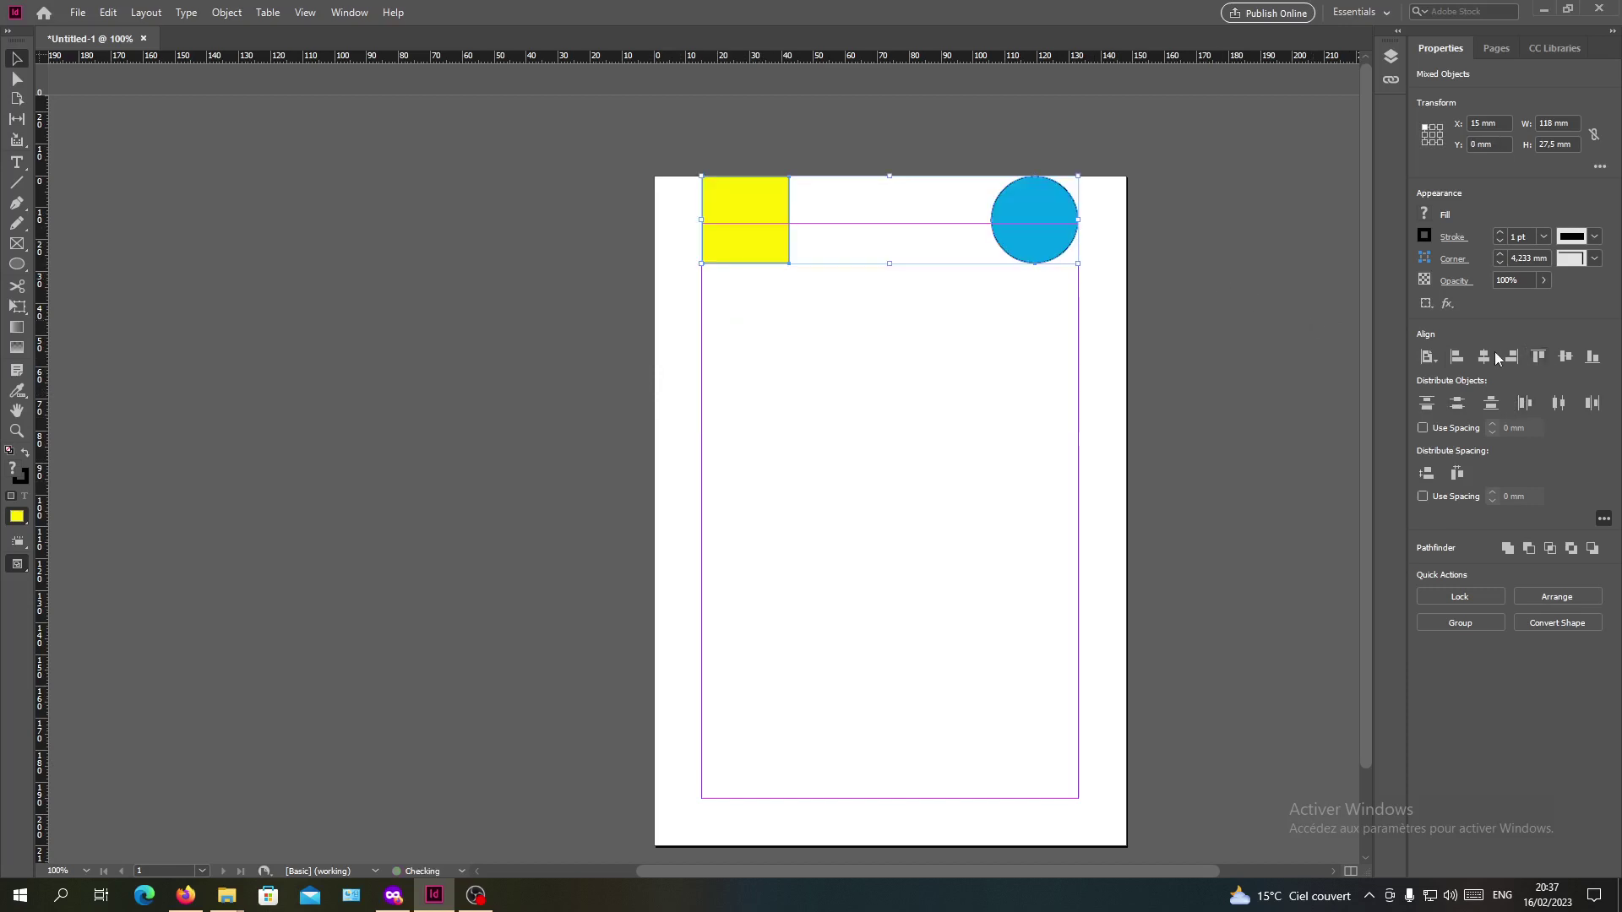
left_click(903, 374)
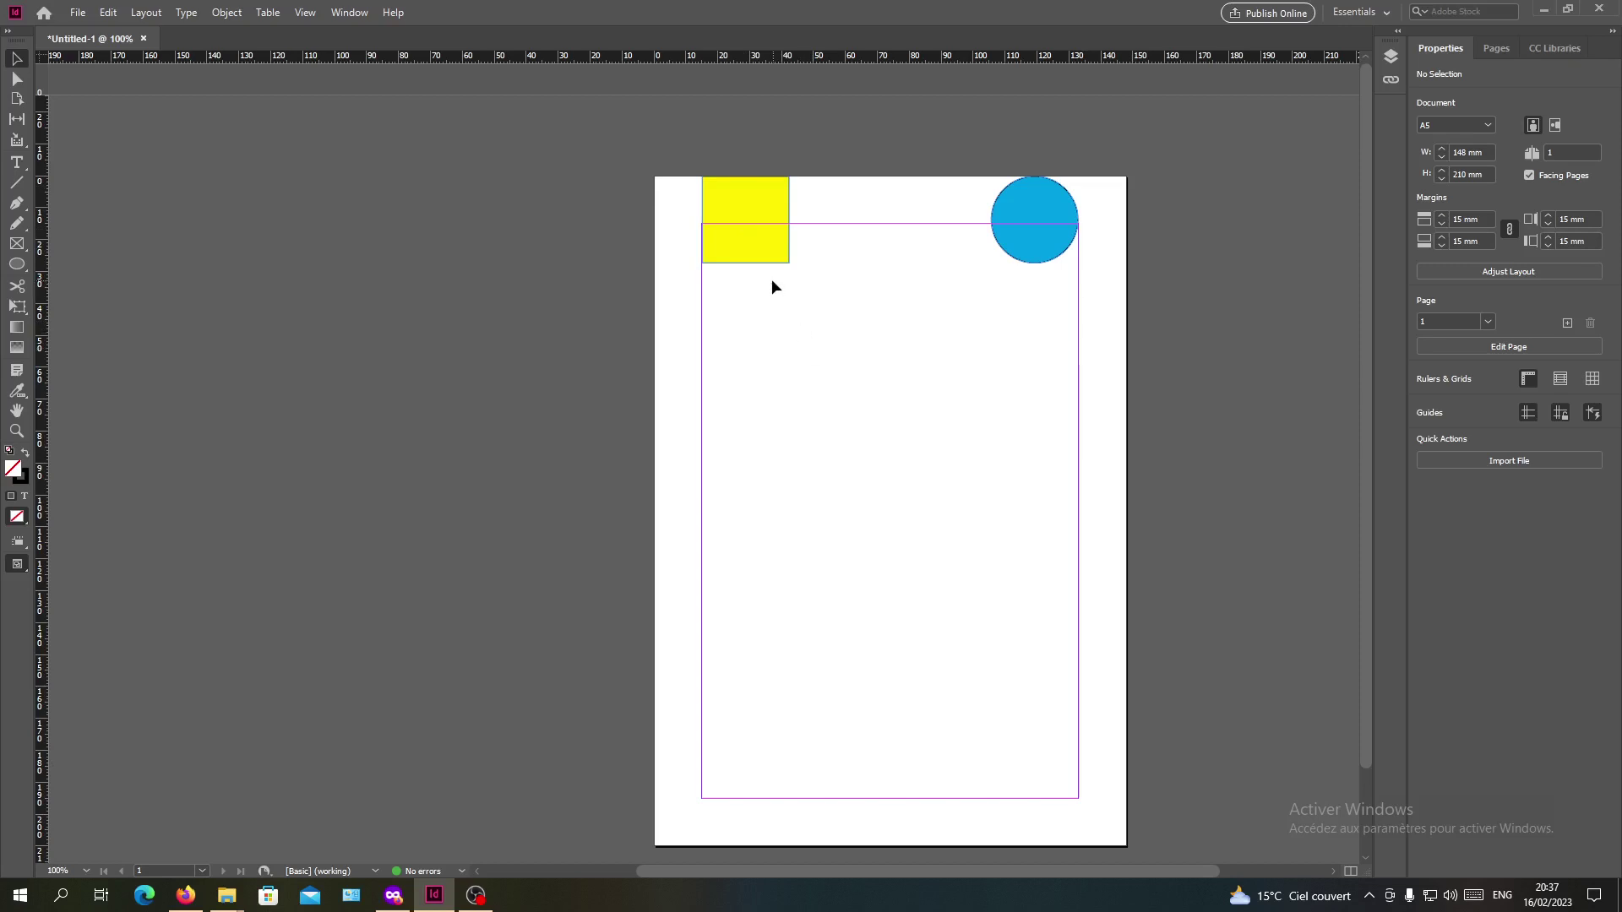
left_click_drag(756, 237, 1024, 466)
left_click(948, 504)
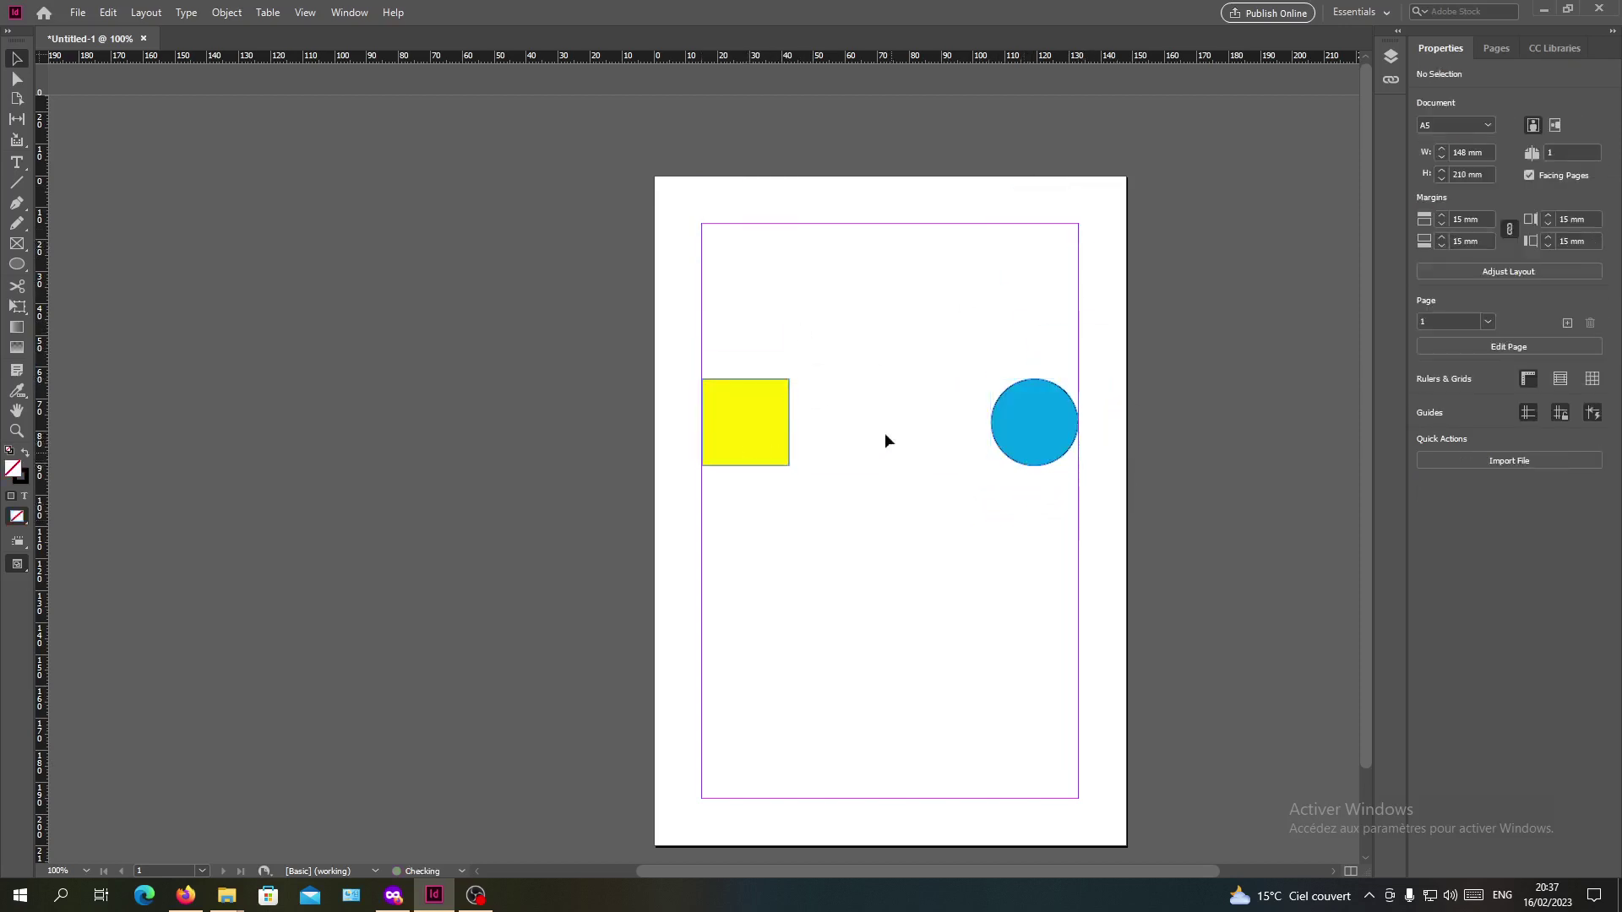